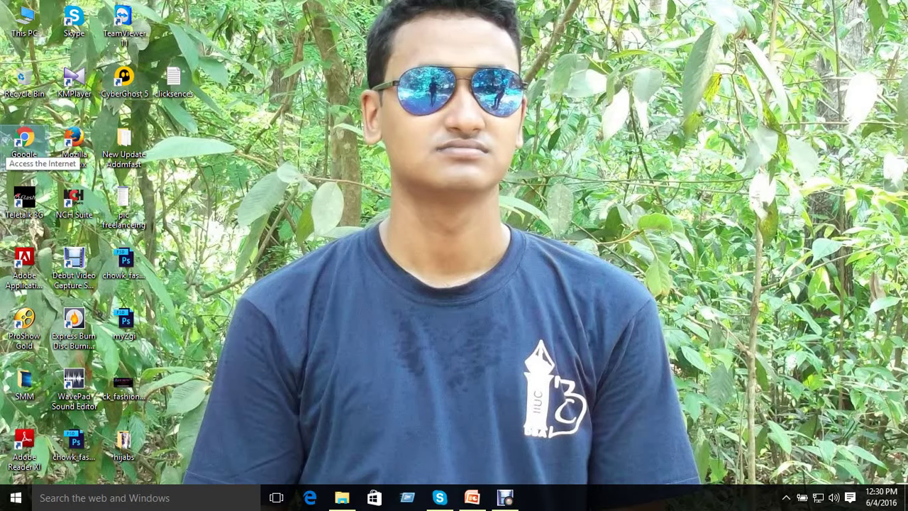
Step: Launch Google Chrome and open the Browsers category on filehippo.com
double_click(24, 142)
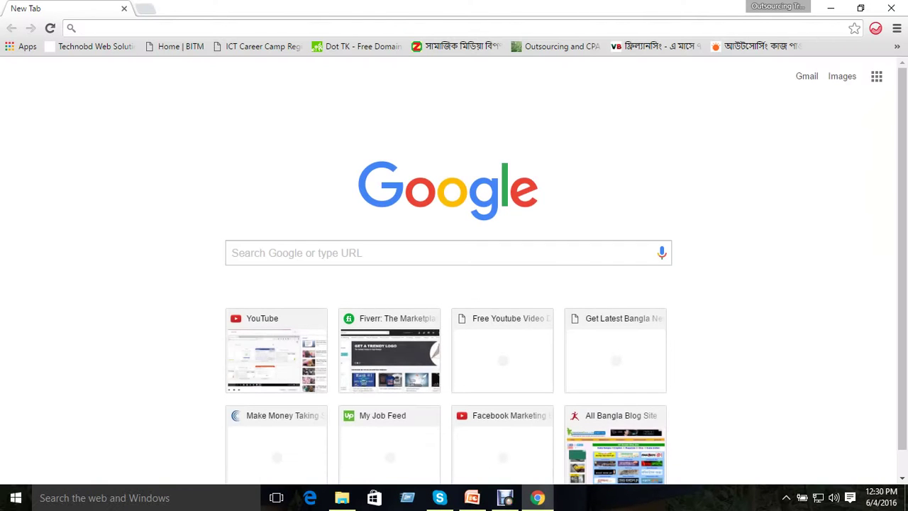
type("filehippo.com")
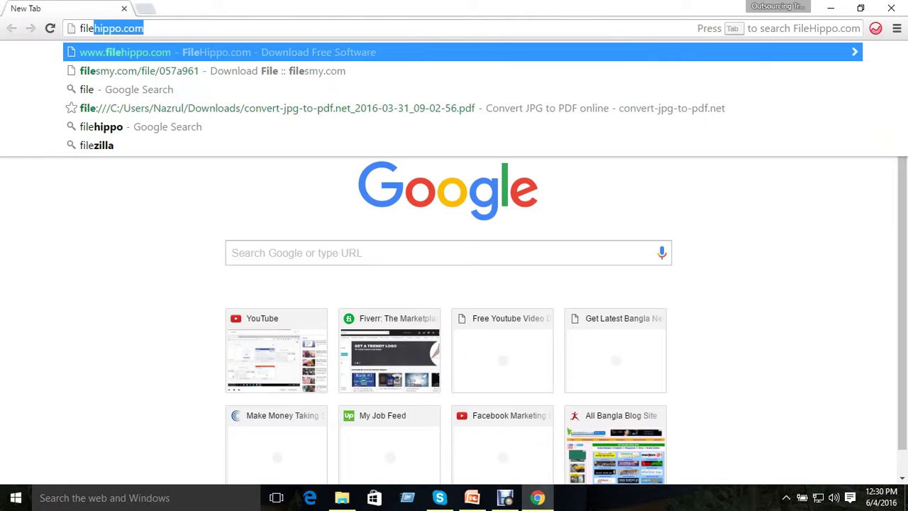
key("Return")
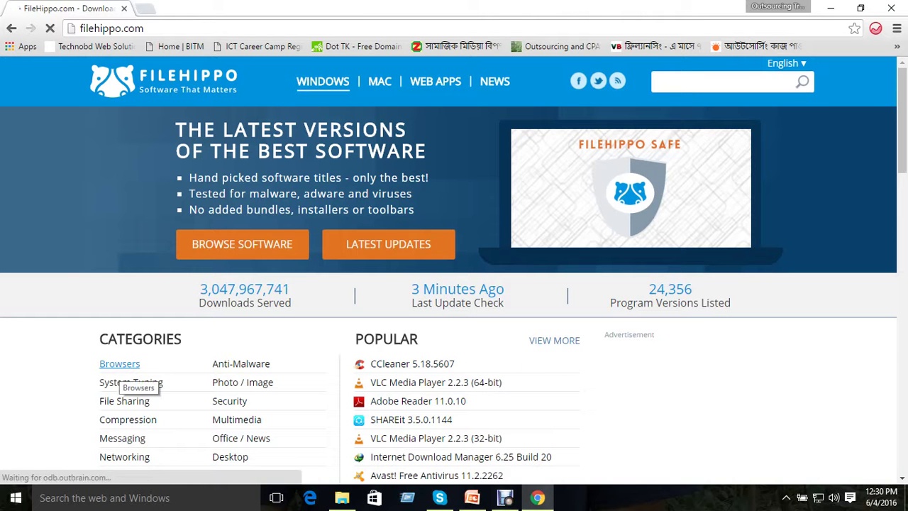
left_click(119, 365)
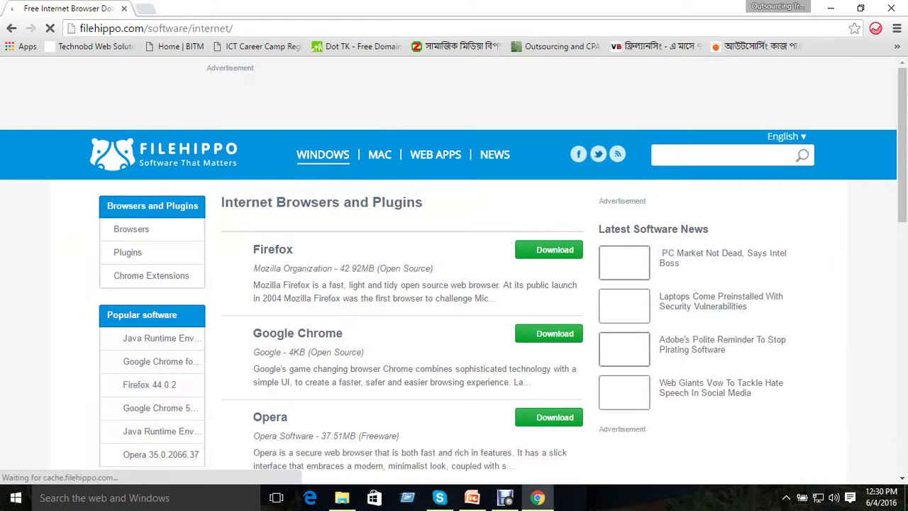
Step: Return to the FileHippo home page by shortening the address to filehippo.com, and reopen the Browsers category
left_click_drag(88, 29, 234, 28)
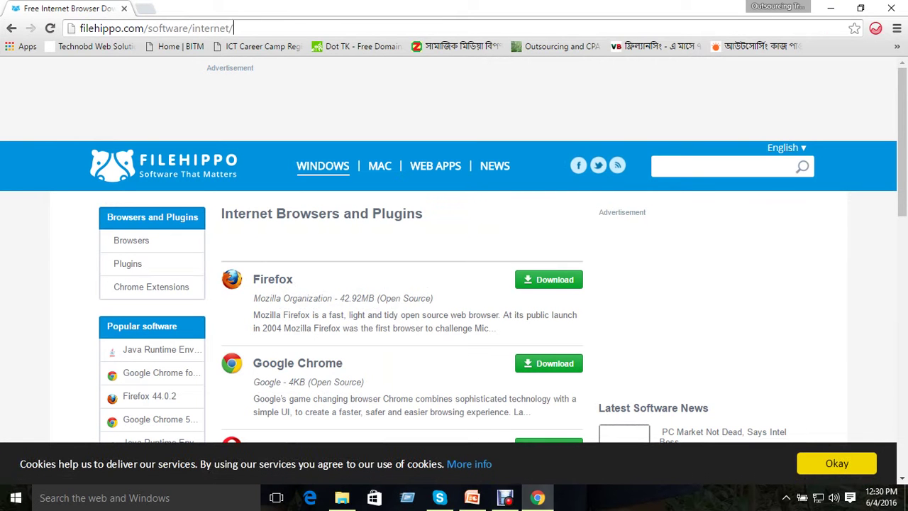
key("shift+End")
key("Delete")
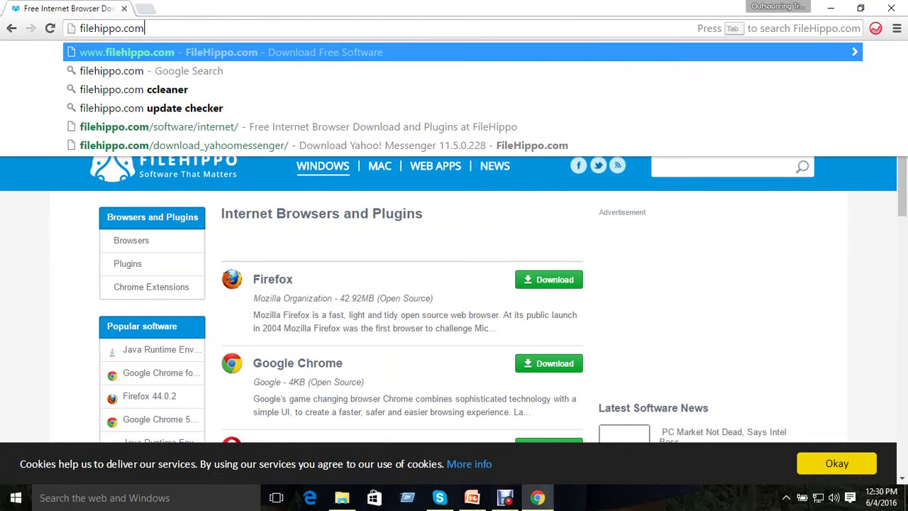
key("Return")
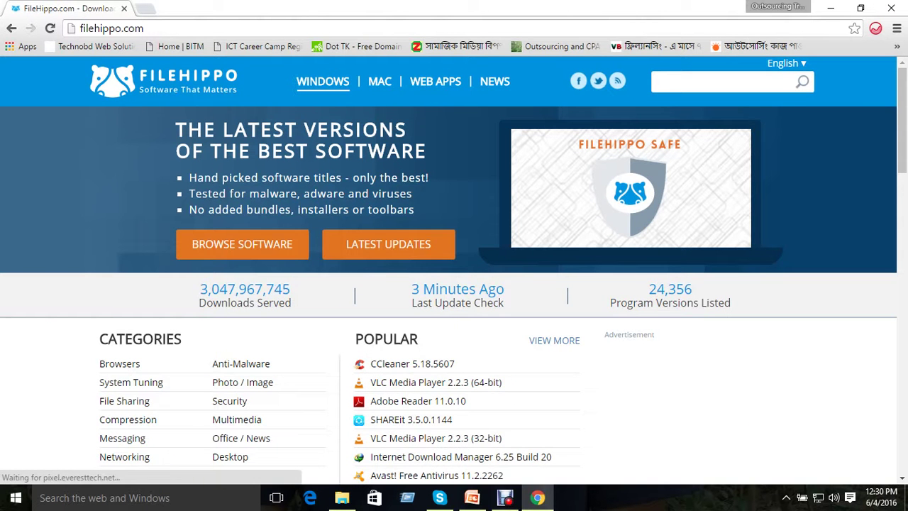
left_click(119, 363)
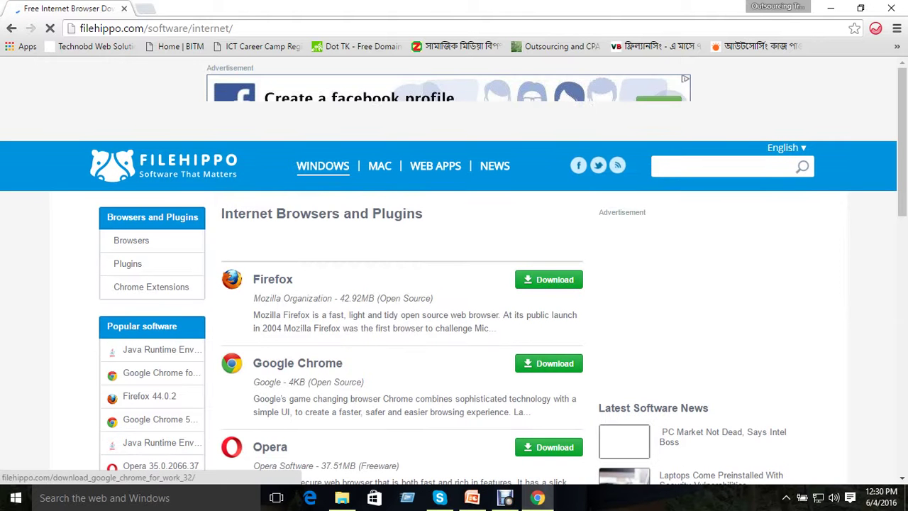
Step: Remove the /software/internet/ path from the address to reload the home page, and follow the Browsers link again
left_click_drag(145, 28, 233, 28)
key("BackSpace")
key("Return")
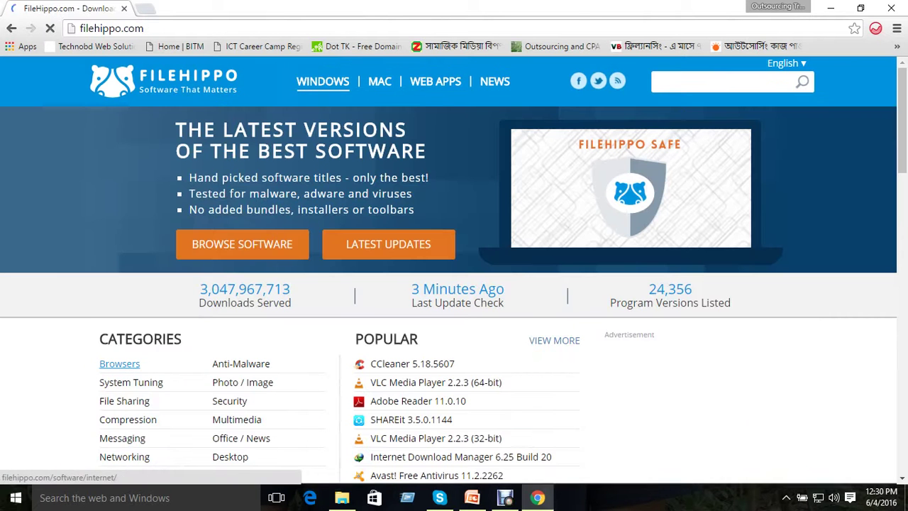
left_click(119, 363)
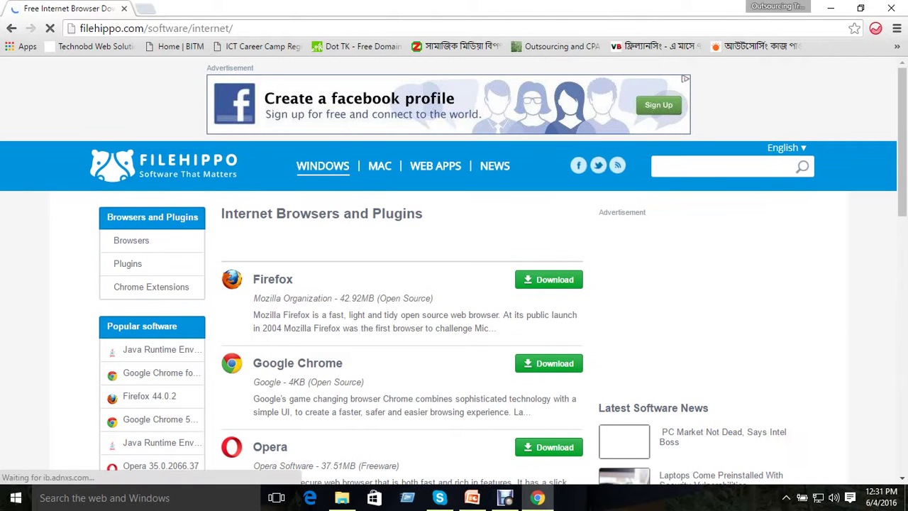
key("ctrl+l")
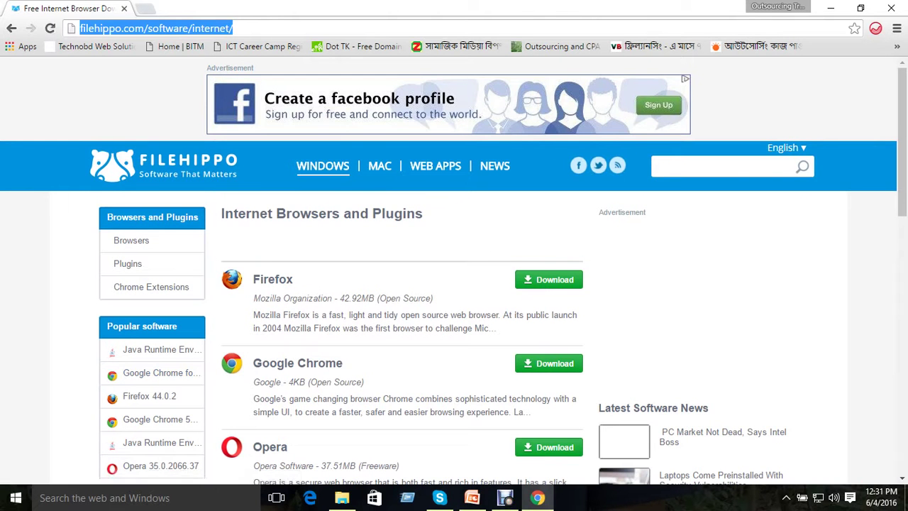
key("Escape")
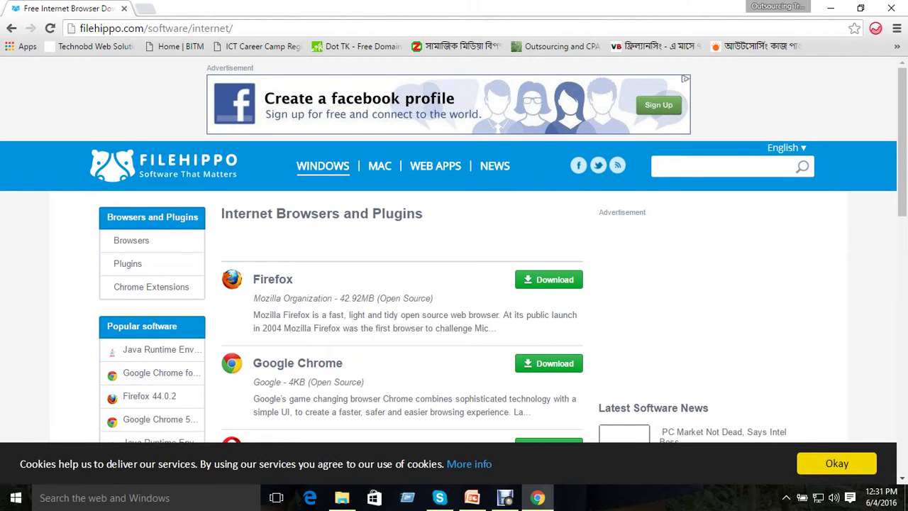
Step: View the Firefox download page from the browser list, and close the browser window
left_click(550, 279)
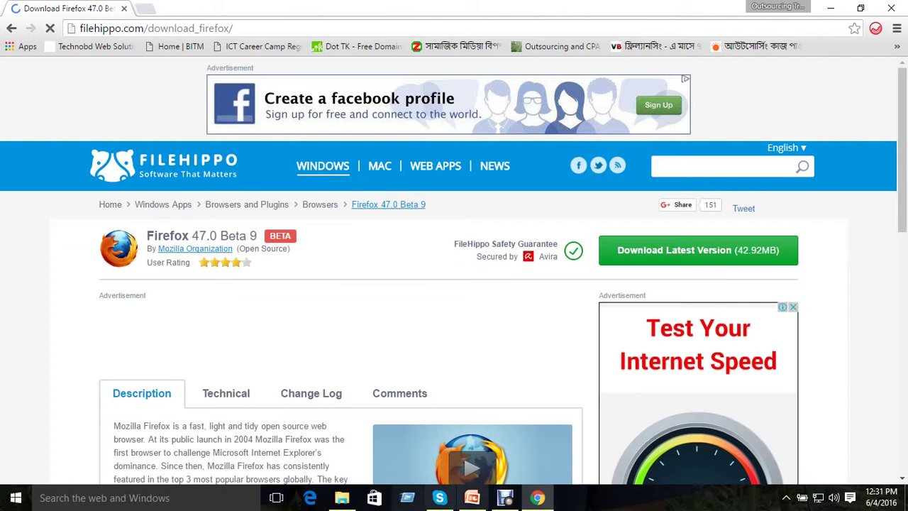
left_click(505, 497)
left_click(404, 414)
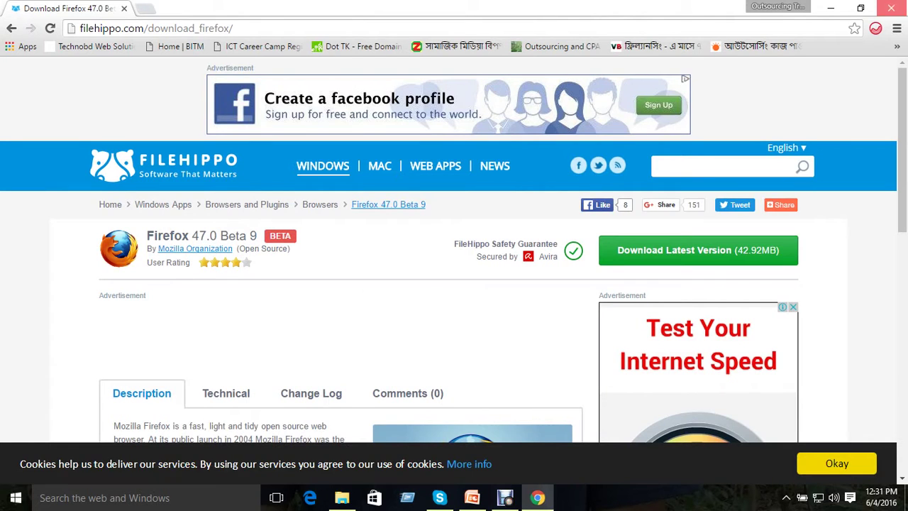
left_click(892, 8)
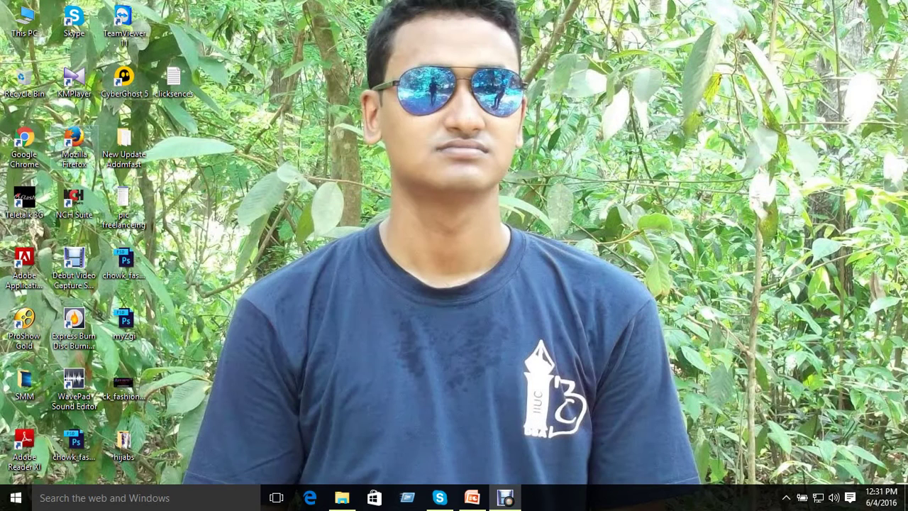
Step: Search Windows for "crom" to locate the Google Chrome desktop app
double_click(75, 144)
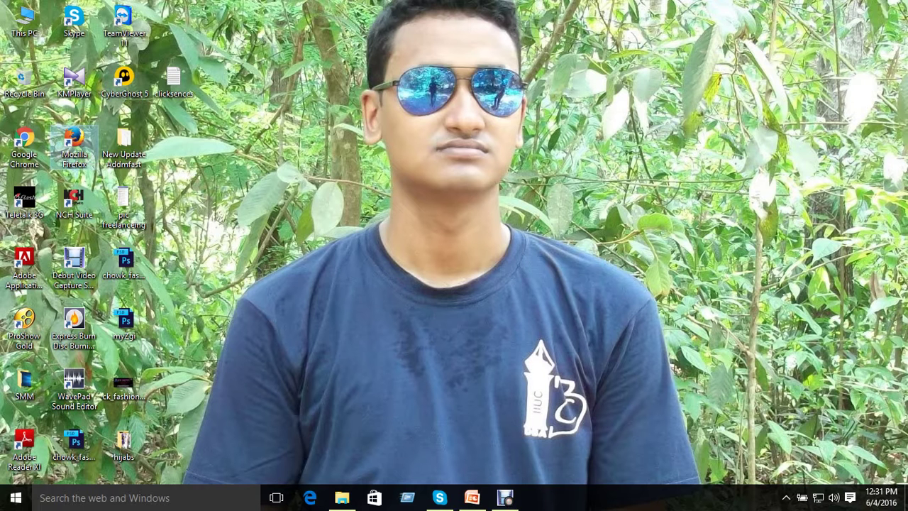
left_click(135, 498)
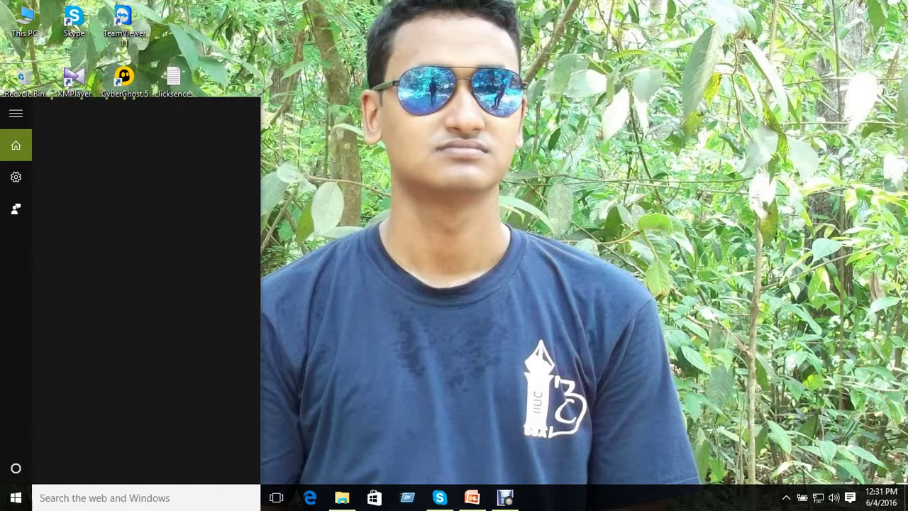
type("crom")
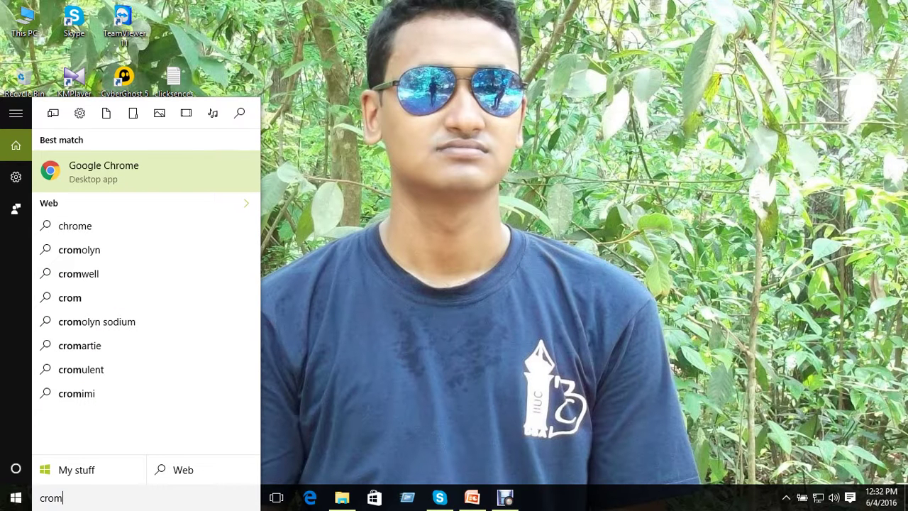
left_click(77, 166)
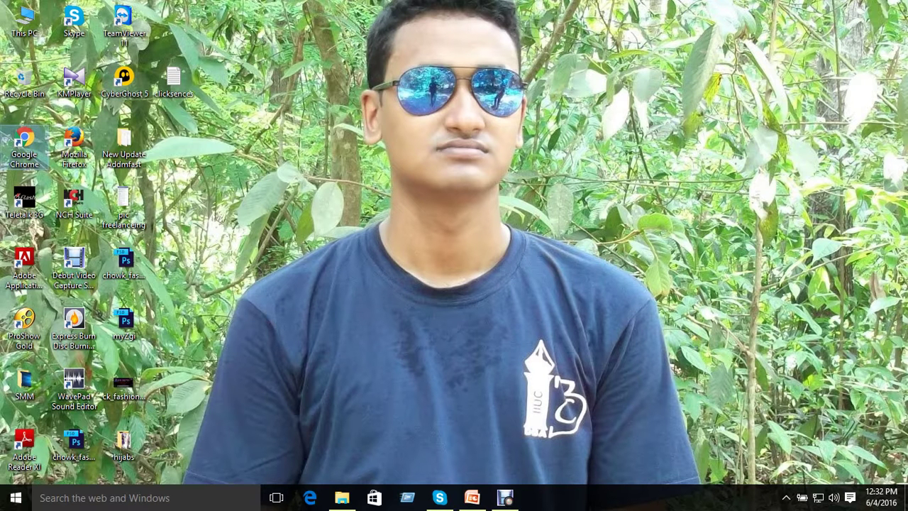
Step: Launch Google Chrome from the desktop and load google.com
double_click(24, 142)
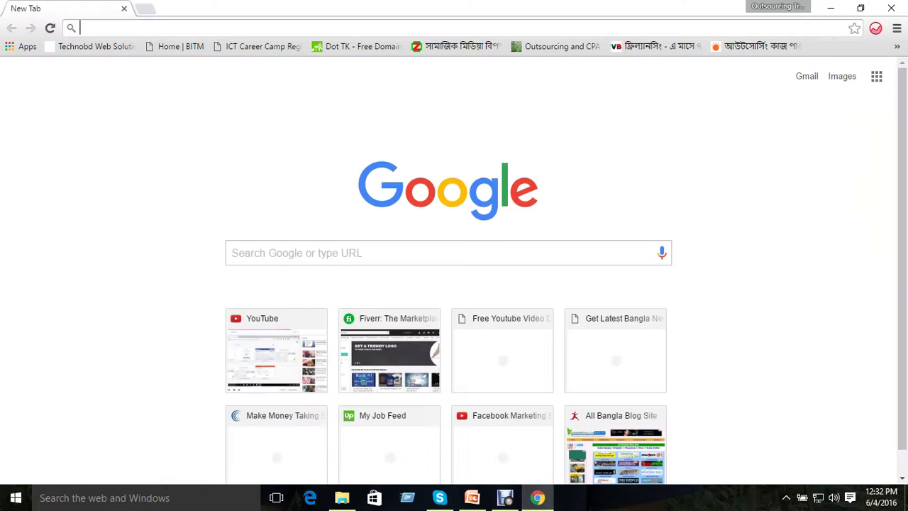
type("google.com")
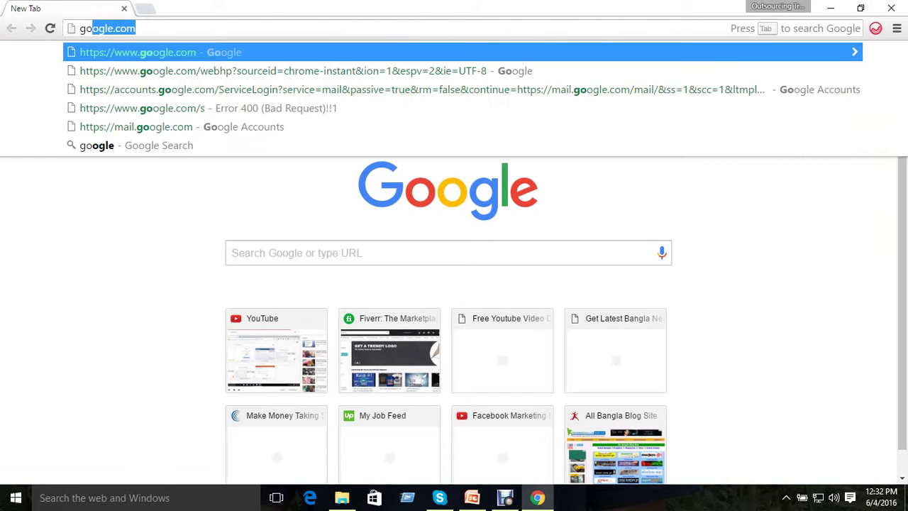
key("Return")
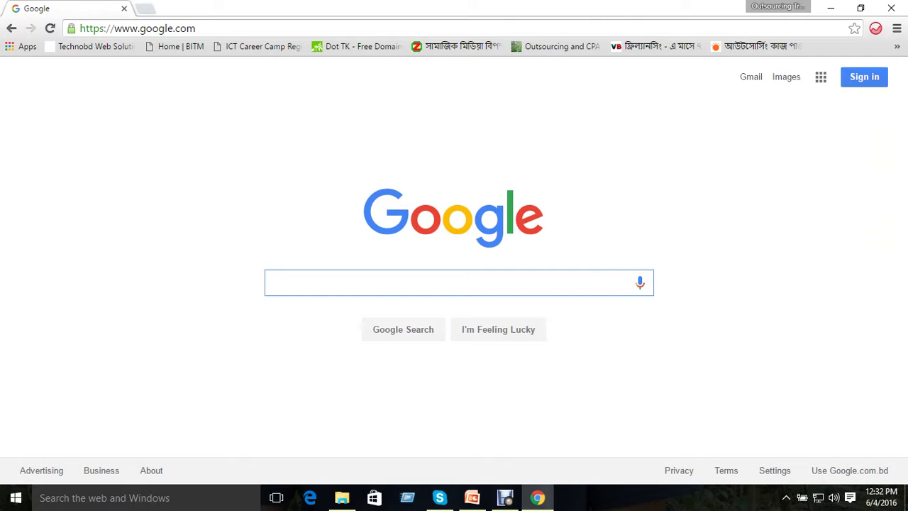
Step: Run a Google search for "car"
type("catr")
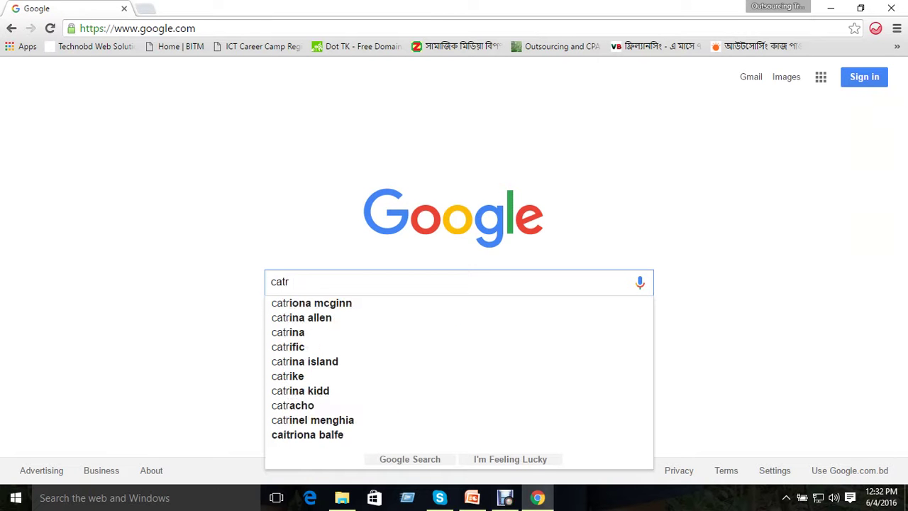
key("BackSpace")
key("BackSpace")
type("r")
key("Return")
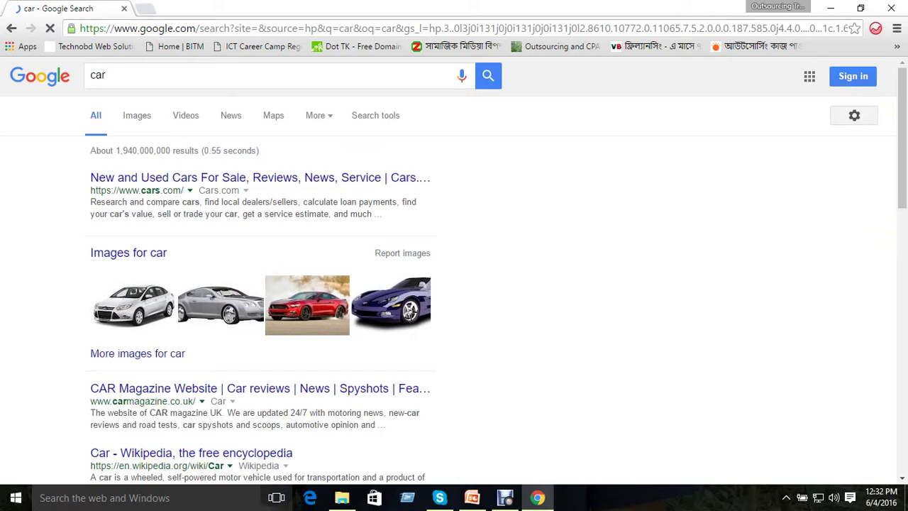
Step: Browse the "car" search results on page 2 and page 10
scroll(455, 270, "down", 10)
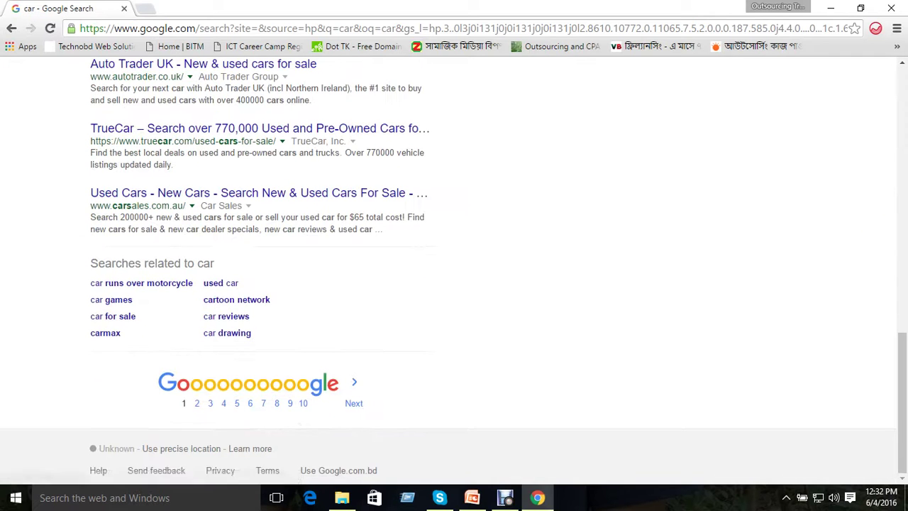
left_click(197, 403)
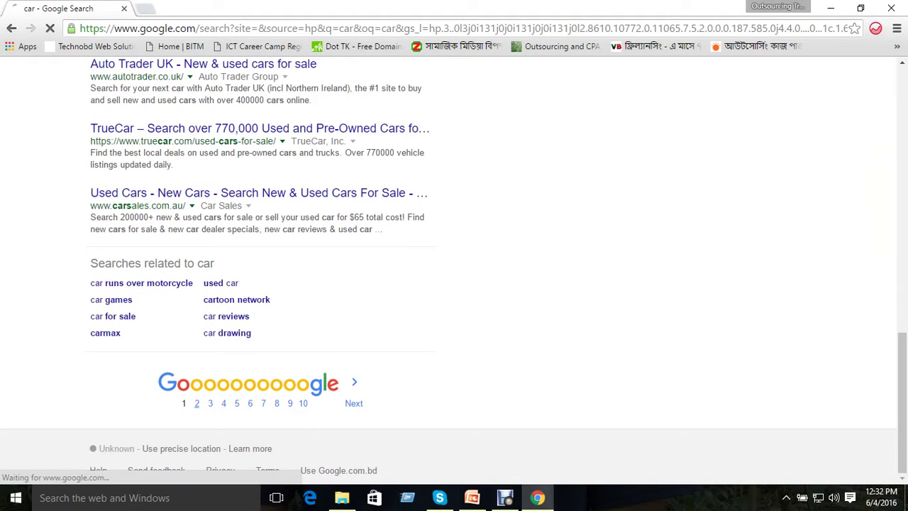
scroll(196, 403, "down", 5)
scroll(197, 403, "down", 4)
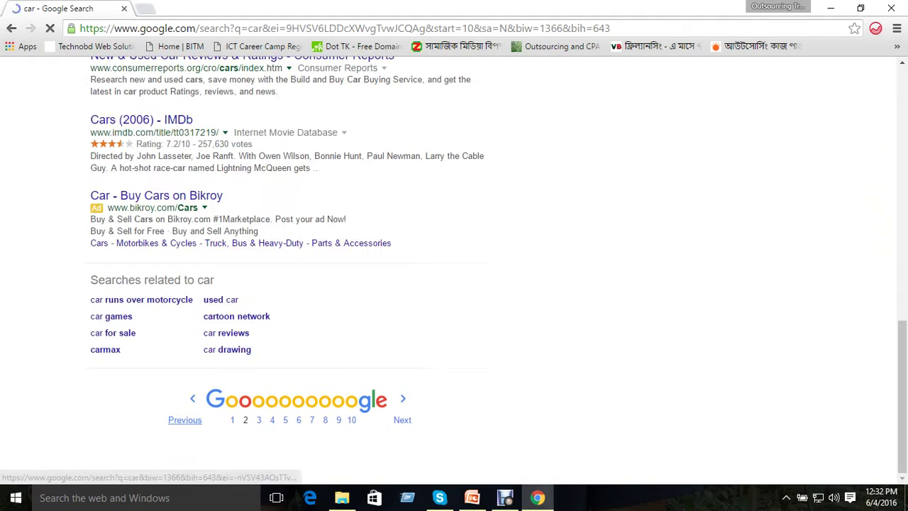
left_click(352, 420)
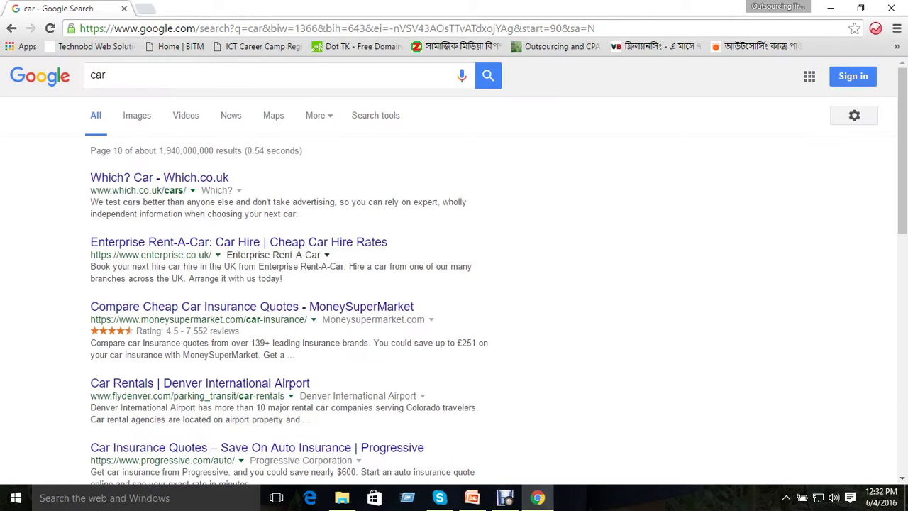
Step: Rerun the "car" search and highlight the number of results and the search time
left_click(488, 76)
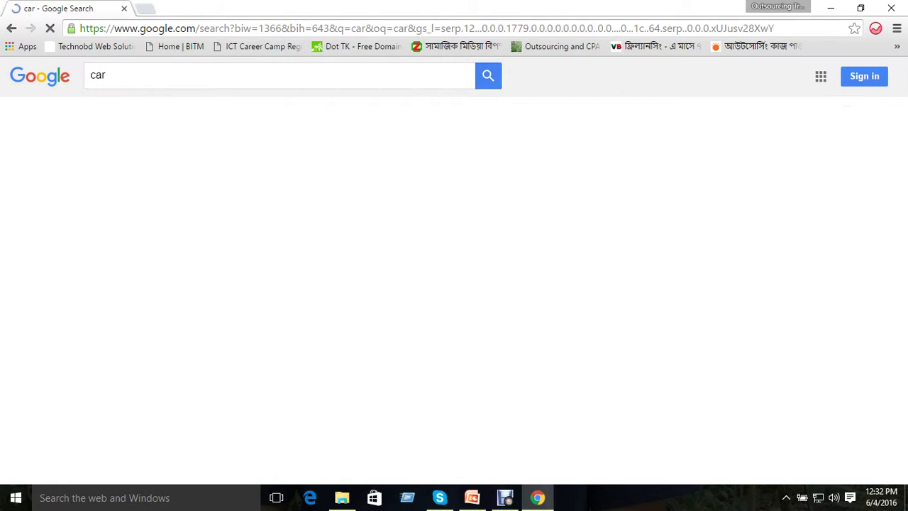
left_click_drag(114, 150, 172, 151)
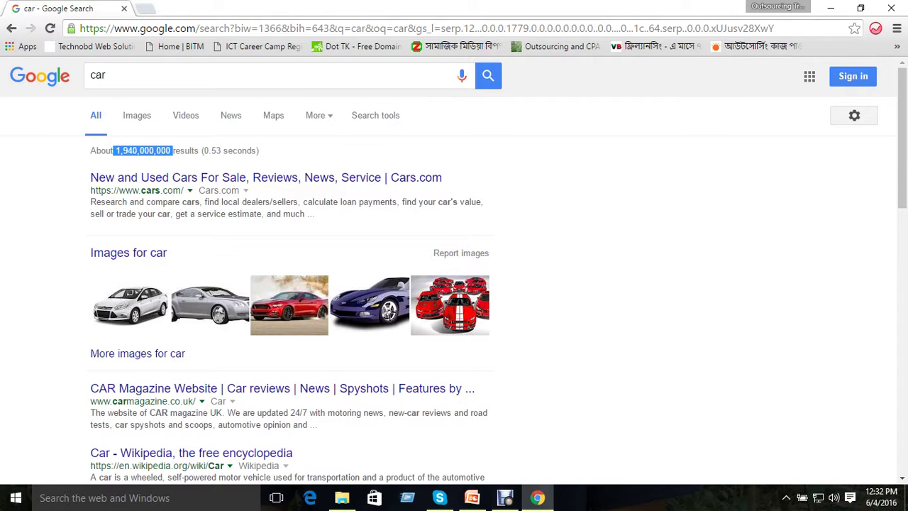
left_click(174, 151)
left_click_drag(210, 150, 238, 151)
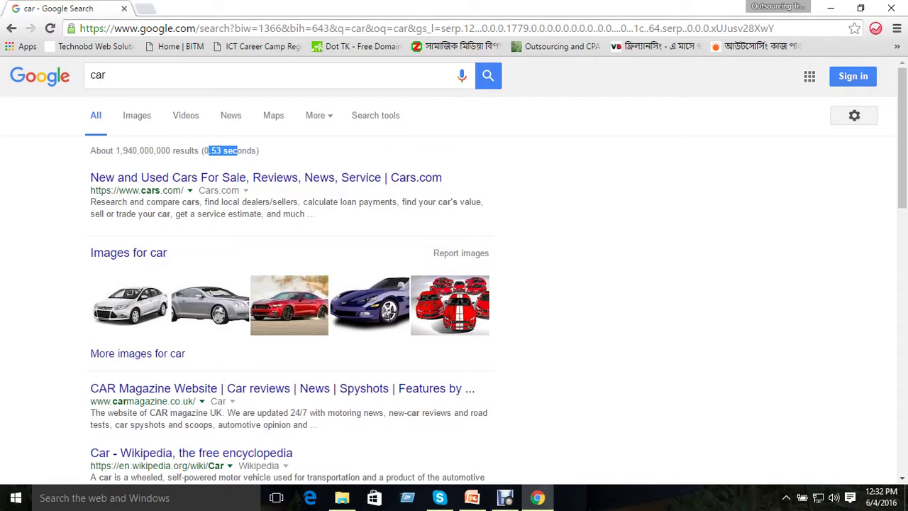
left_click(206, 151)
Step: Look through all the listings on the first page of "car" search results, from top to bottom
scroll(213, 454, "down", 15)
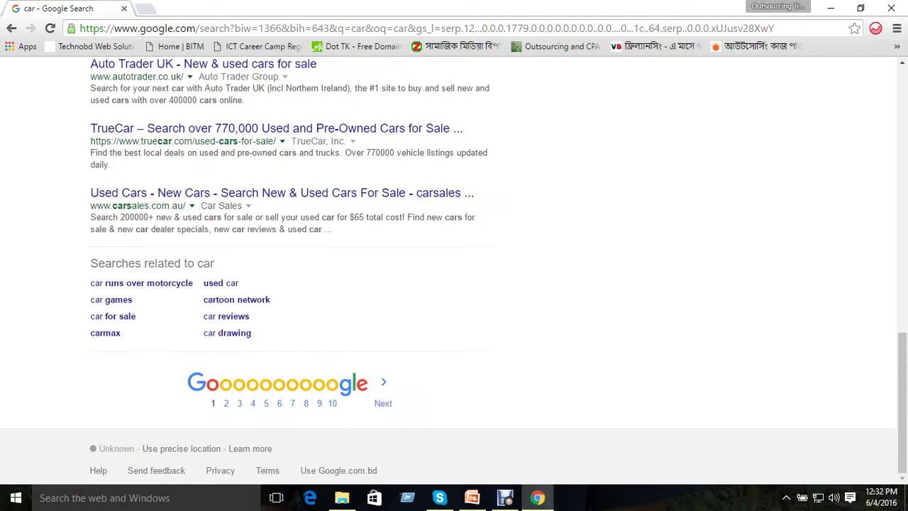
scroll(213, 454, "up", 15)
scroll(213, 454, "down", 15)
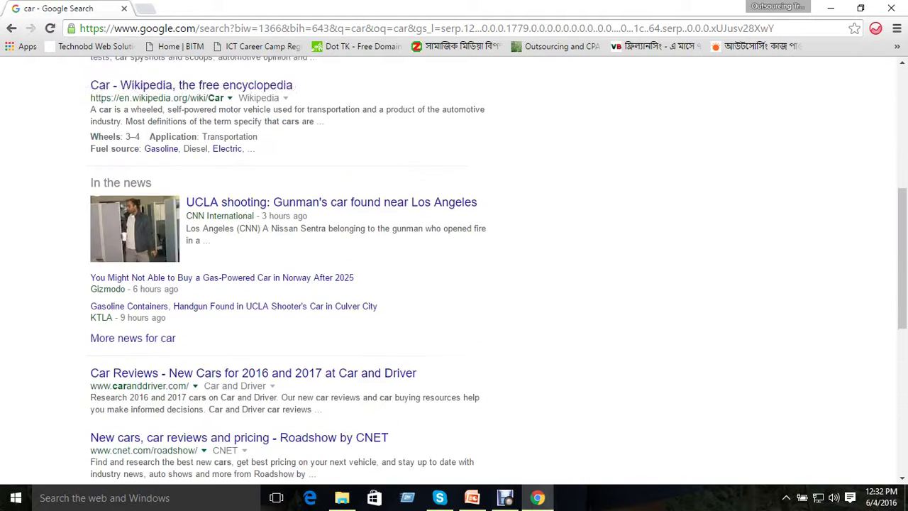
scroll(212, 454, "up", 15)
scroll(212, 454, "down", 15)
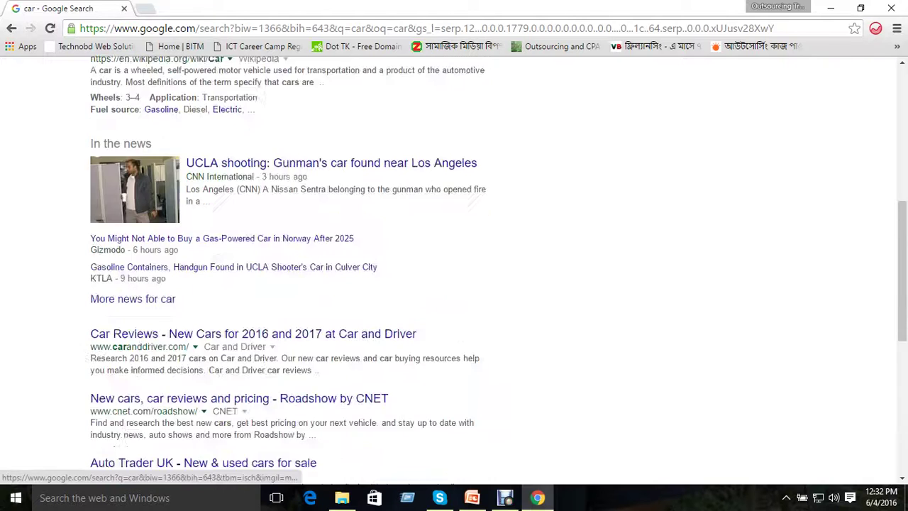
scroll(221, 282, "up", 15)
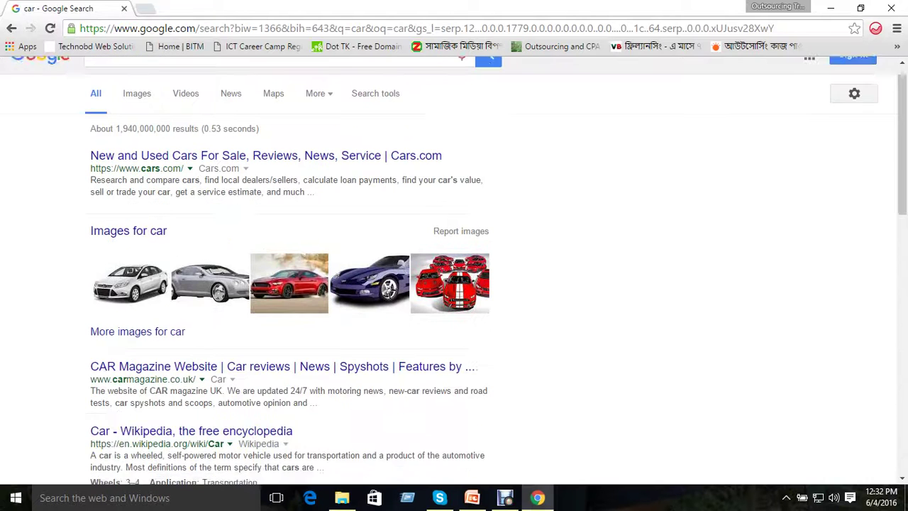
Step: Open the Cars.com search result and look over its home page
left_click(265, 170)
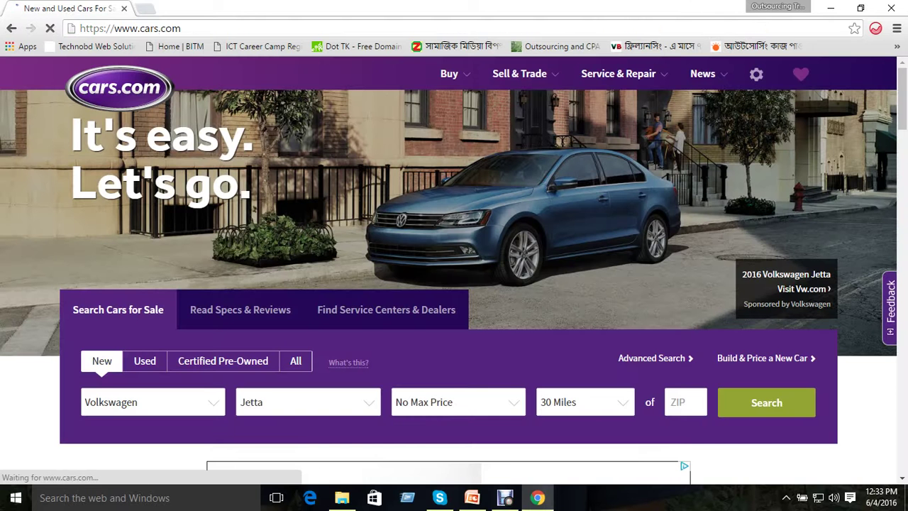
scroll(454, 270, "down", 1)
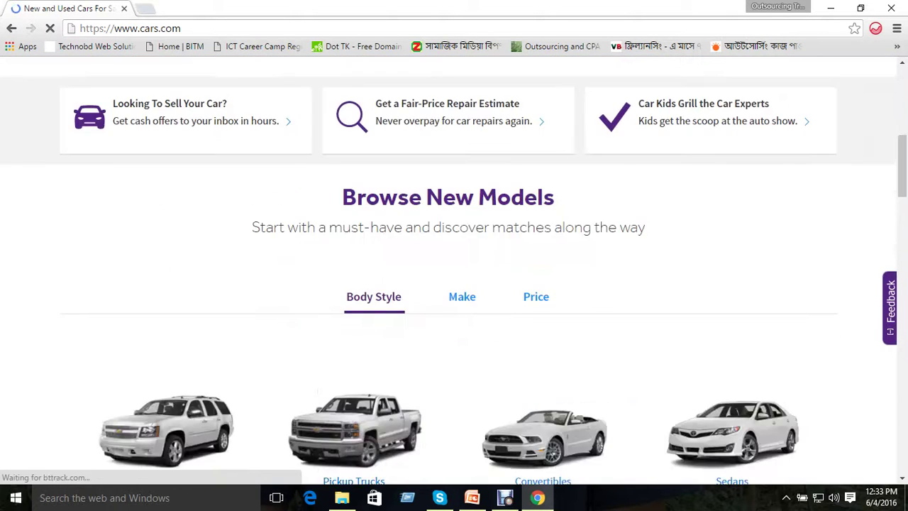
scroll(454, 269, "up", 6)
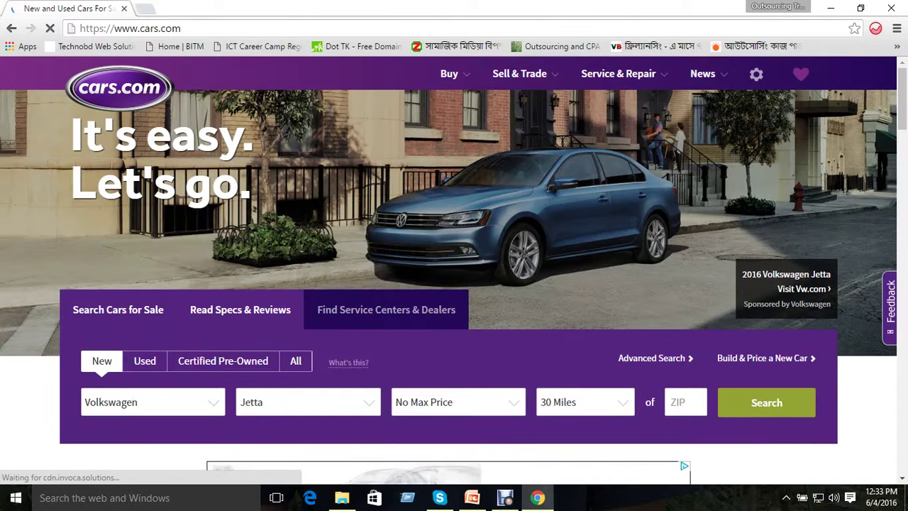
Step: Leave the Cars.com site and run a Google search for "car" again
key("ctrl+l")
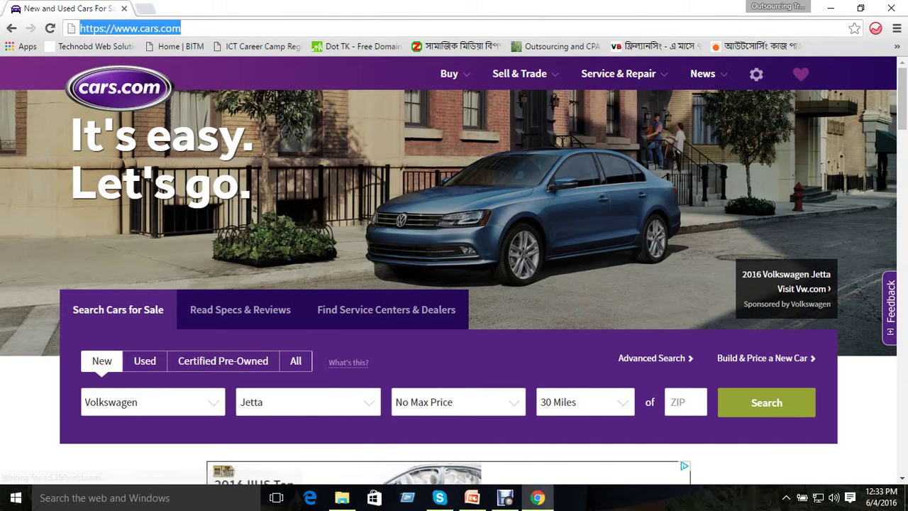
type("car")
key("Return")
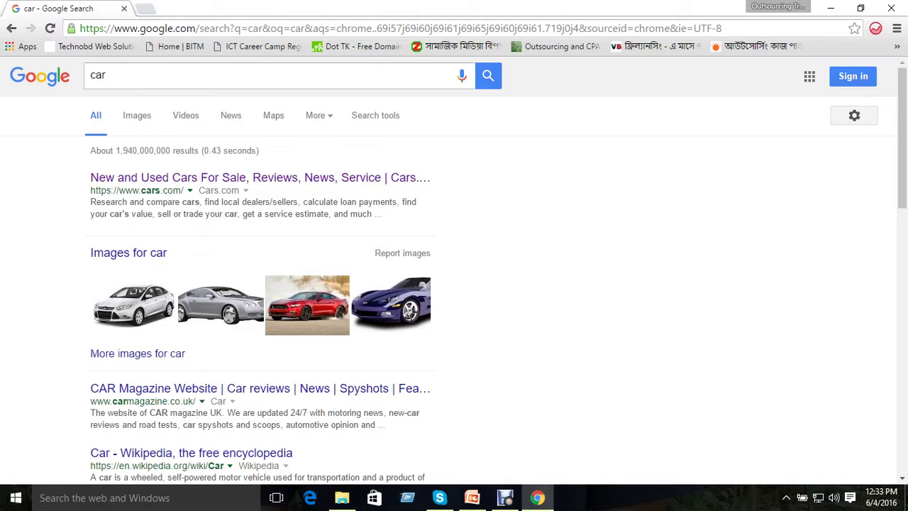
Step: View the search suggestions for "car", then visit the Cars.com result and return to the results page
left_click(97, 75)
double_click(97, 76)
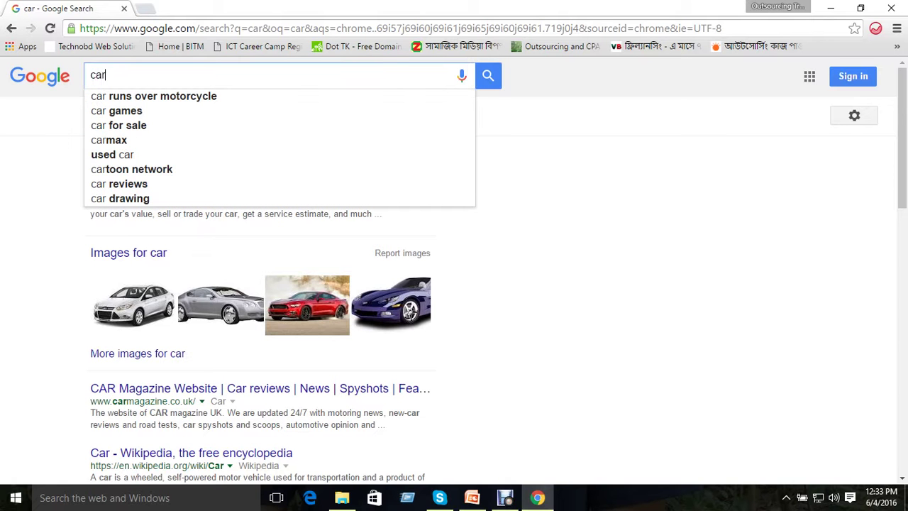
left_click(47, 135)
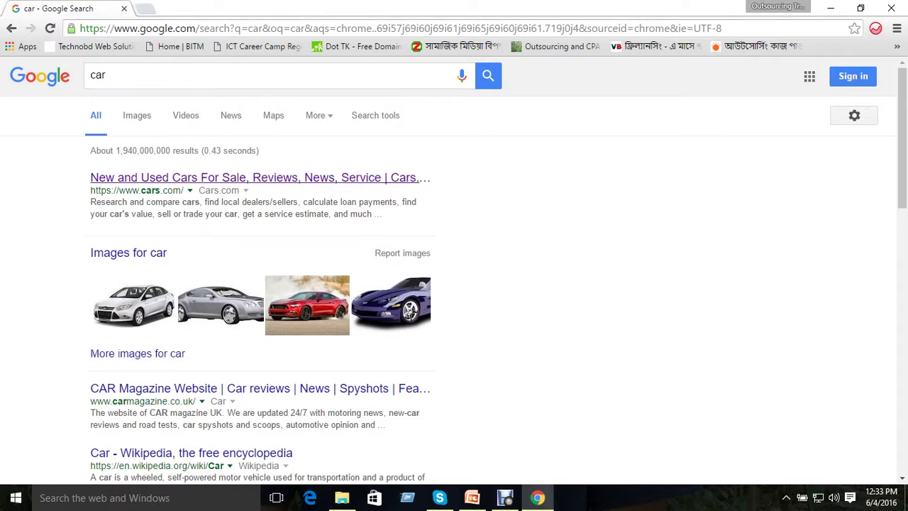
left_click(260, 177)
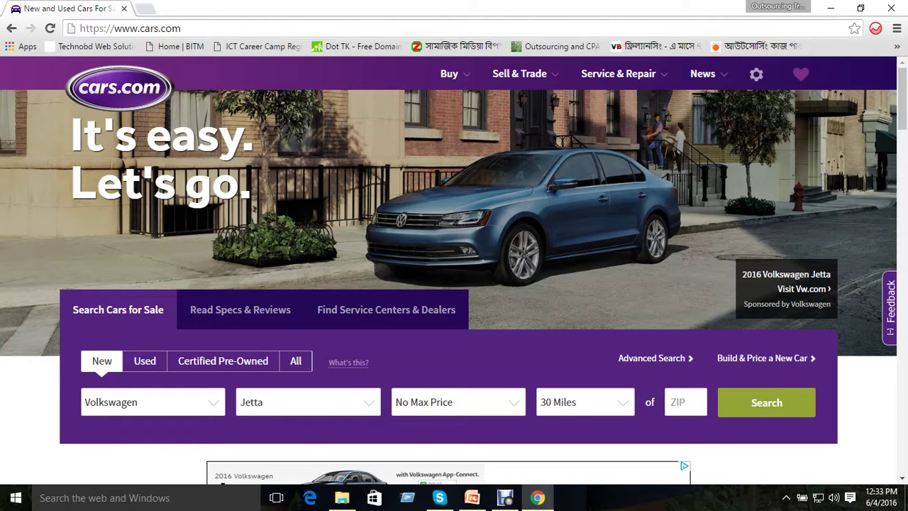
left_click(12, 28)
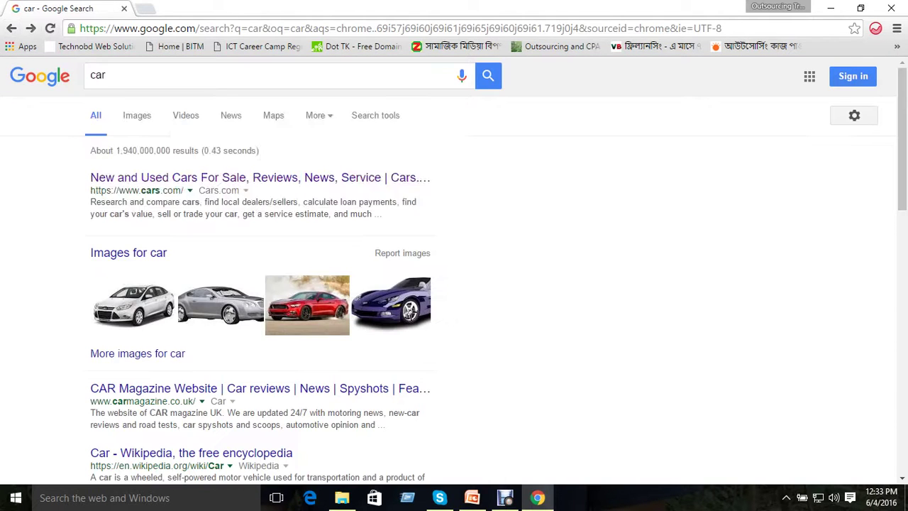
Step: Replace the search query with "best car" and run the search
left_click_drag(108, 75, 52, 79)
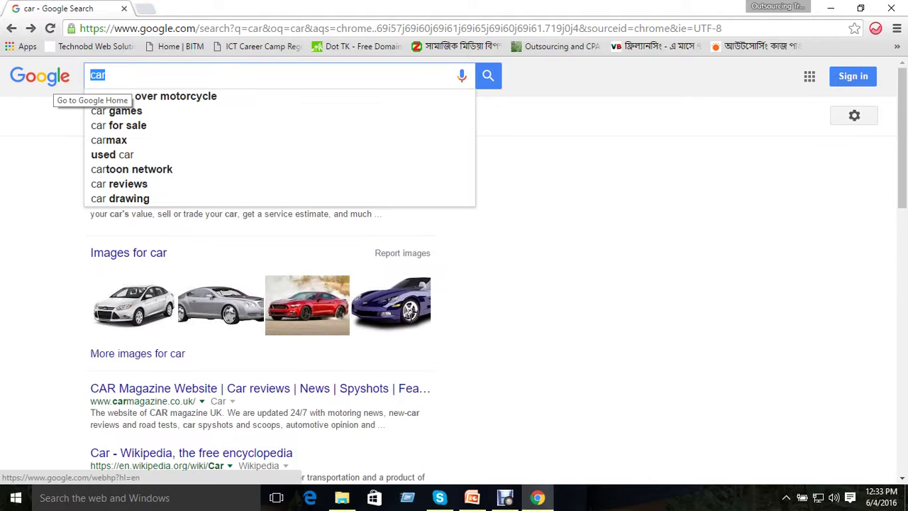
type("bes")
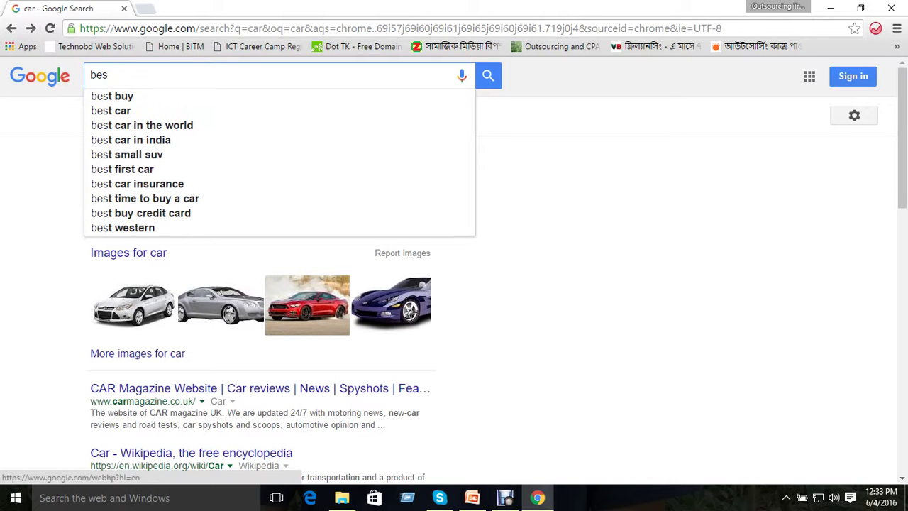
type("t ")
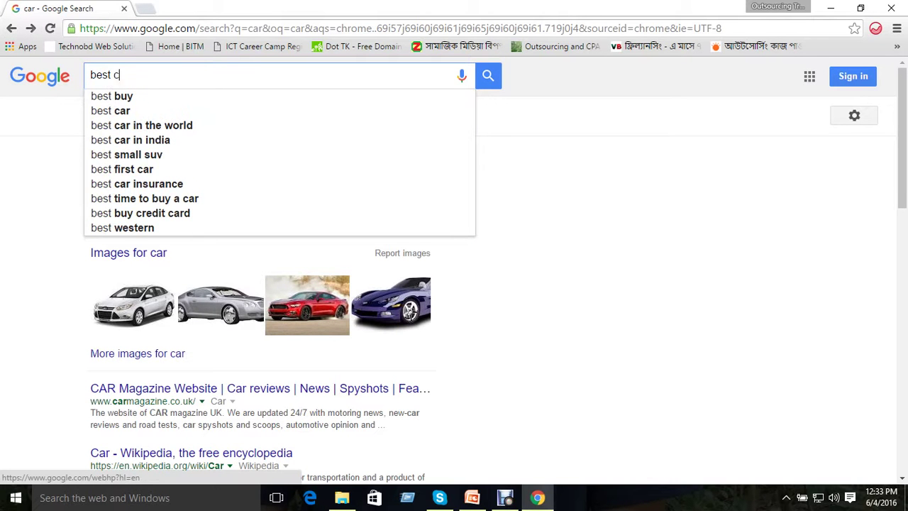
type("cat")
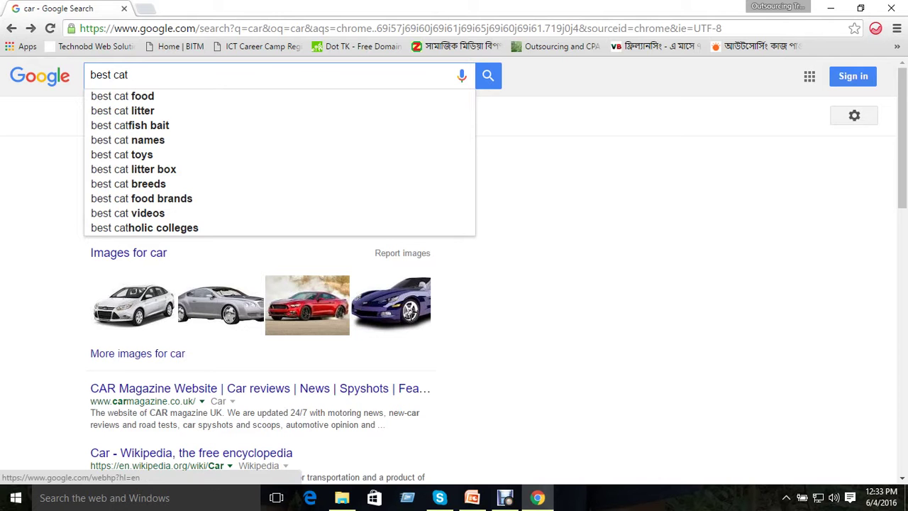
key("BackSpace")
type("r")
key("Return")
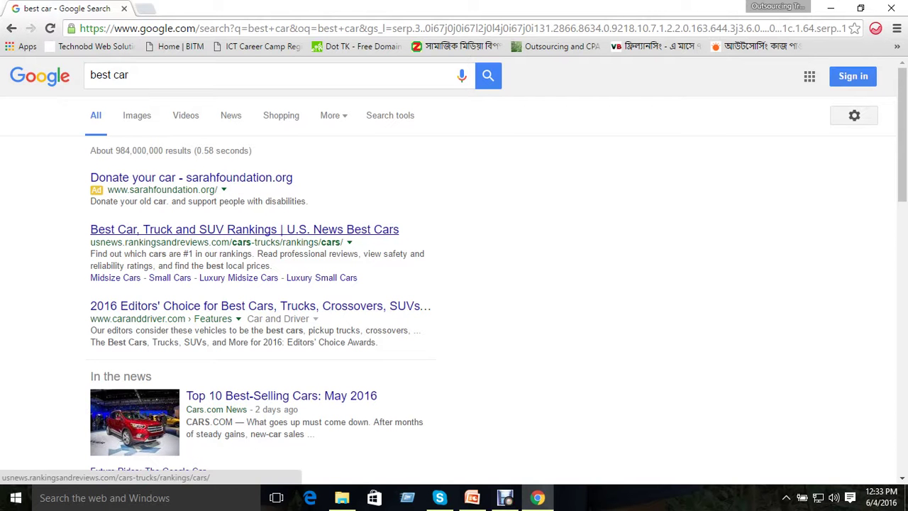
Step: Replace the search query with "fuel savings car" and run the search
triple_click(213, 75)
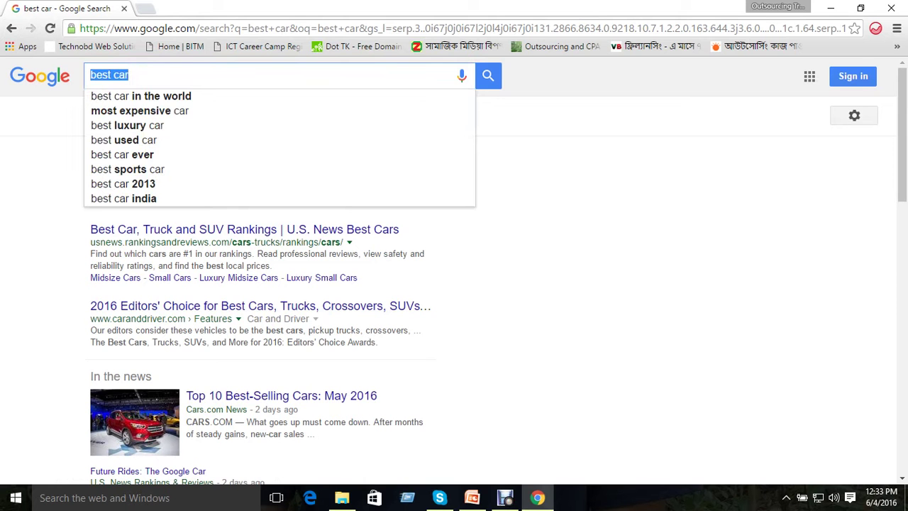
type("ful")
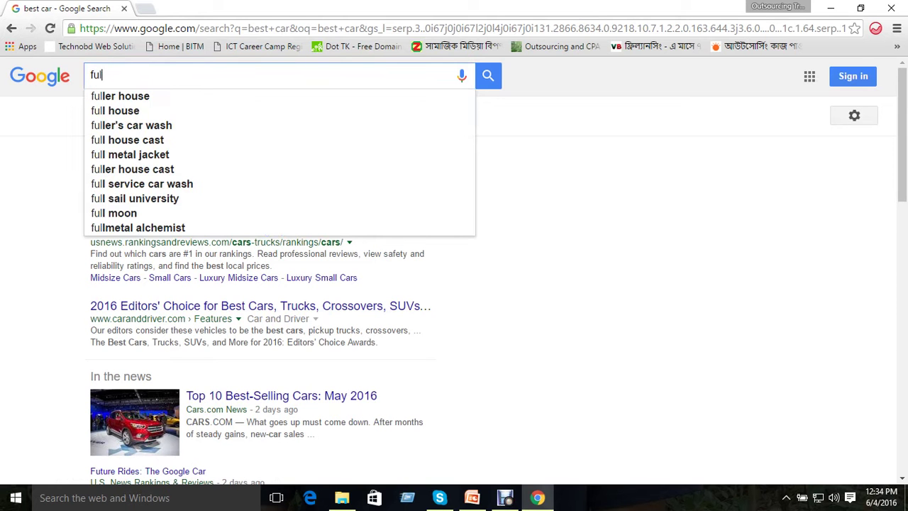
type("le s")
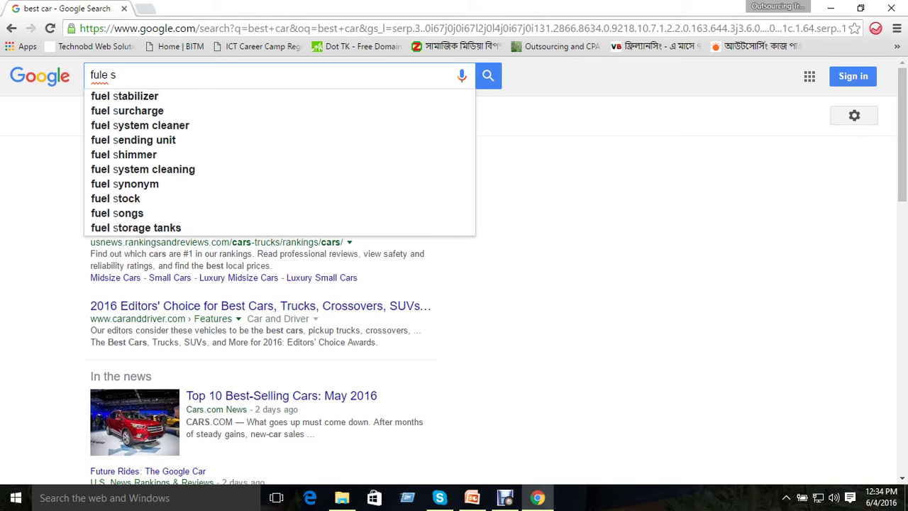
left_click(101, 74)
key("BackSpace")
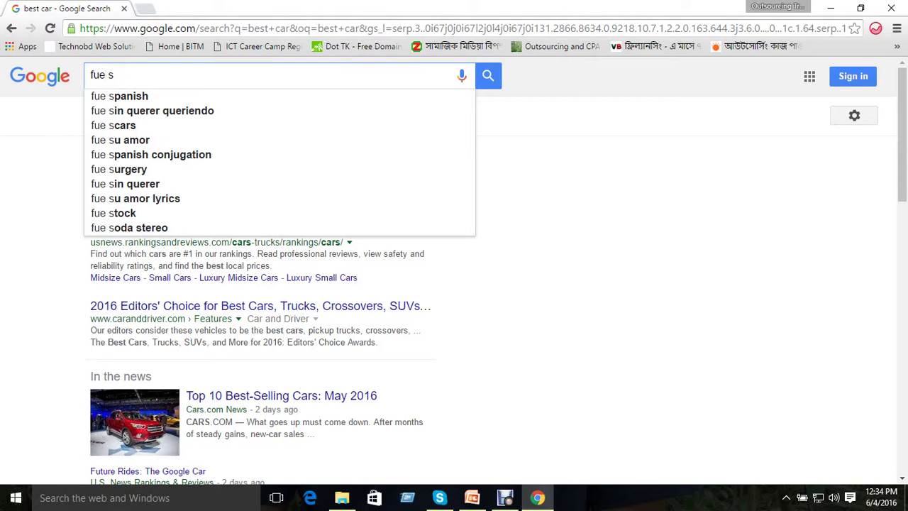
type("l")
key("Right")
key("Right")
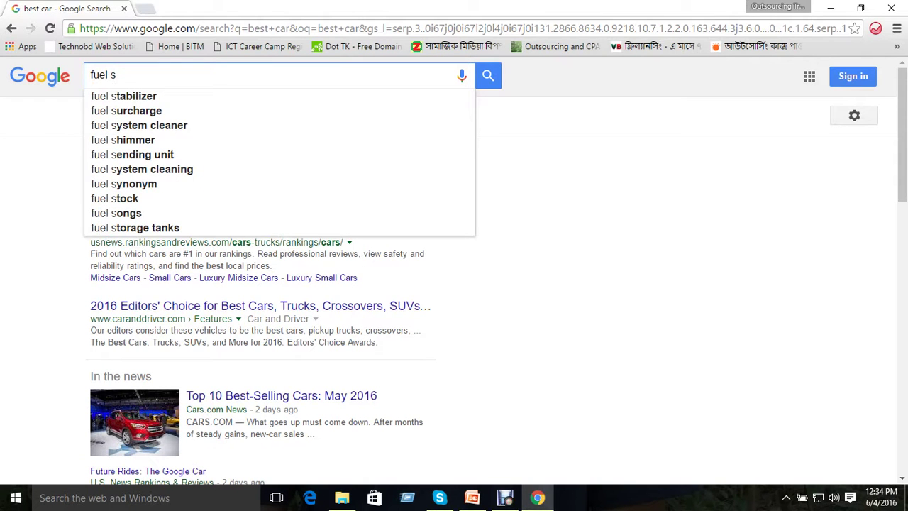
type("av")
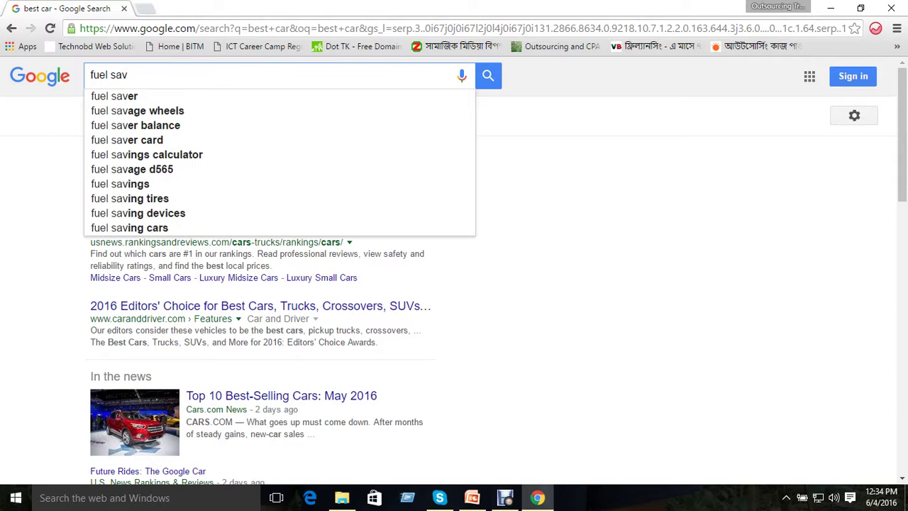
type("i")
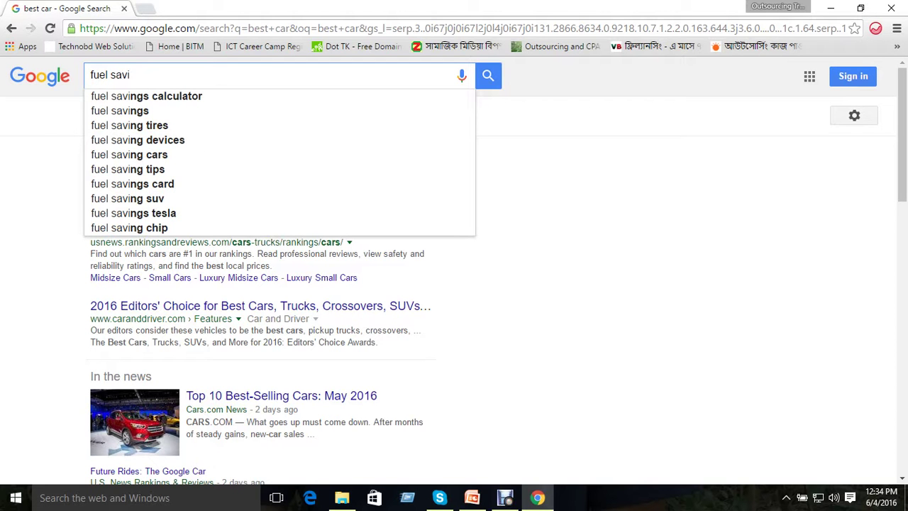
key("Down")
key("Down")
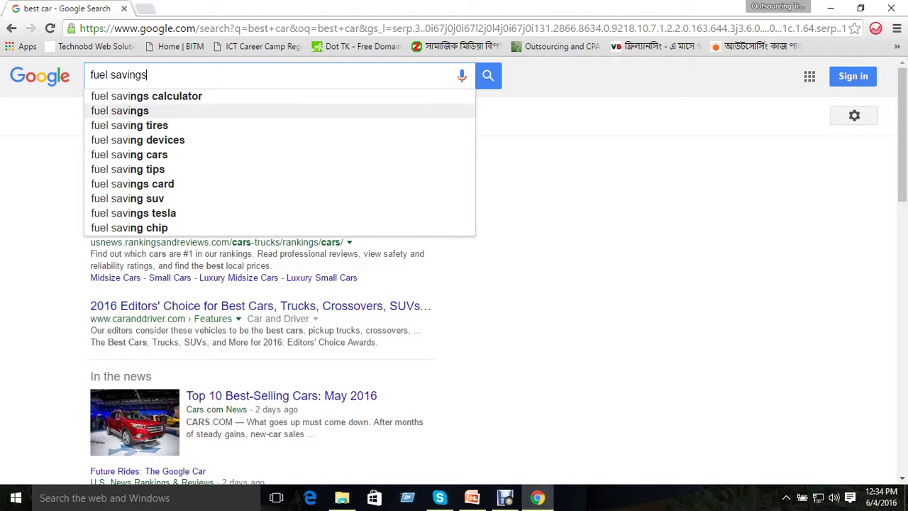
type("ca")
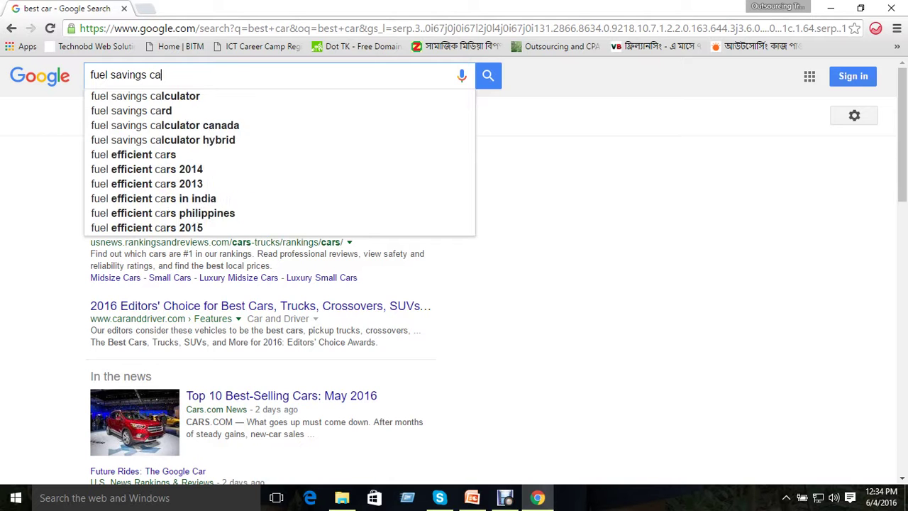
type("r")
key("Return")
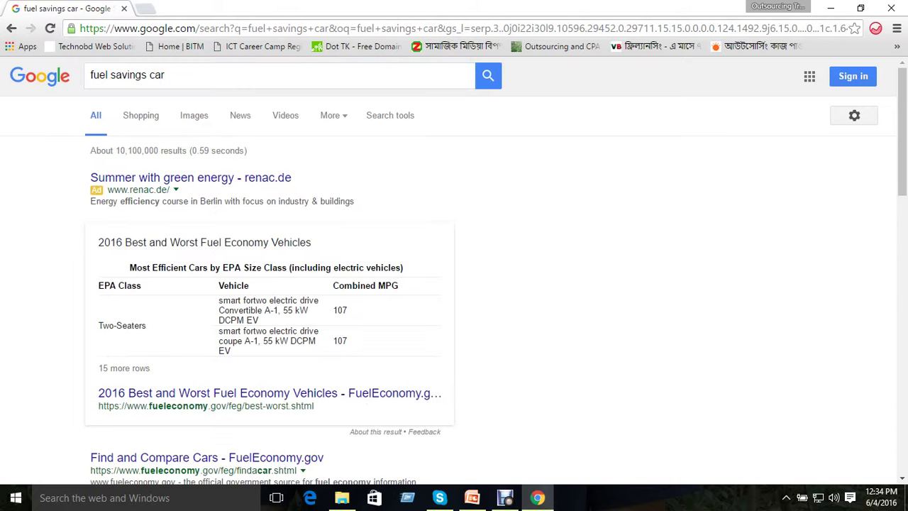
Step: Look through the first page of "fuel savings car" results down to the related searches and back up
scroll(454, 270, "down", 2)
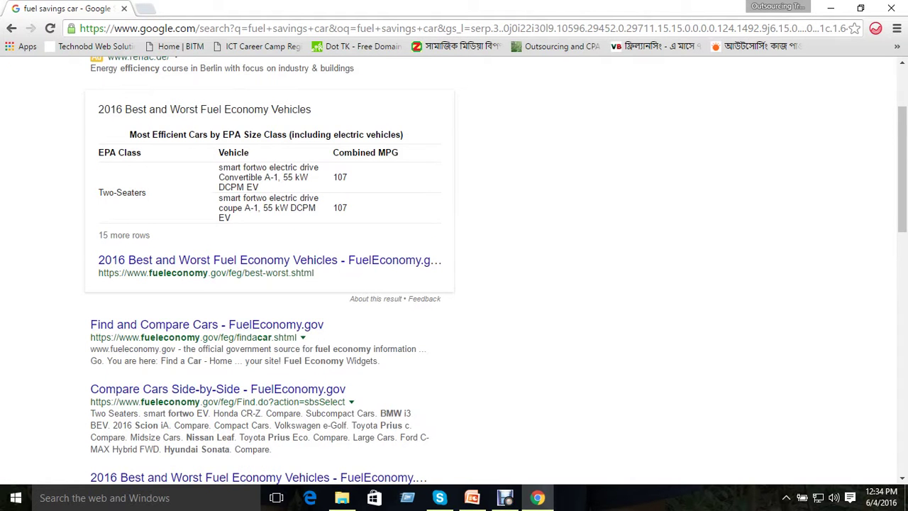
scroll(454, 270, "down", 3)
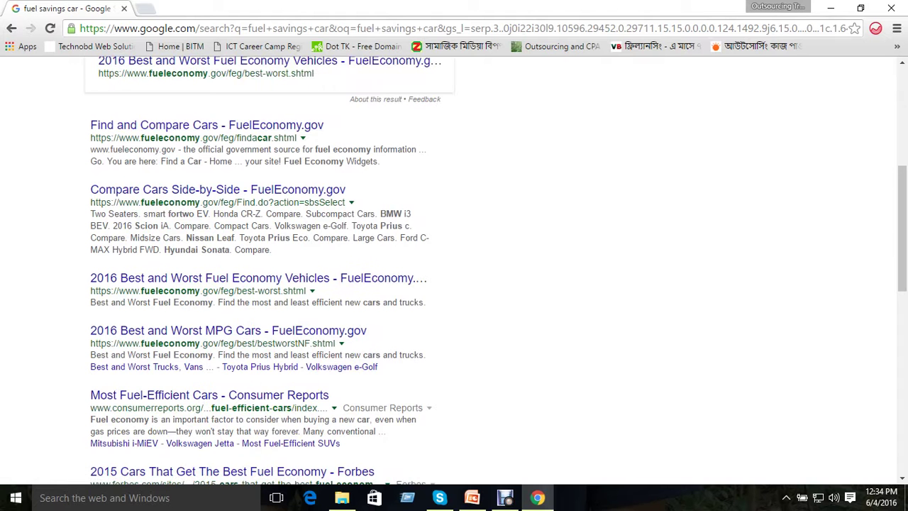
scroll(454, 269, "up", 5)
scroll(454, 269, "down", 10)
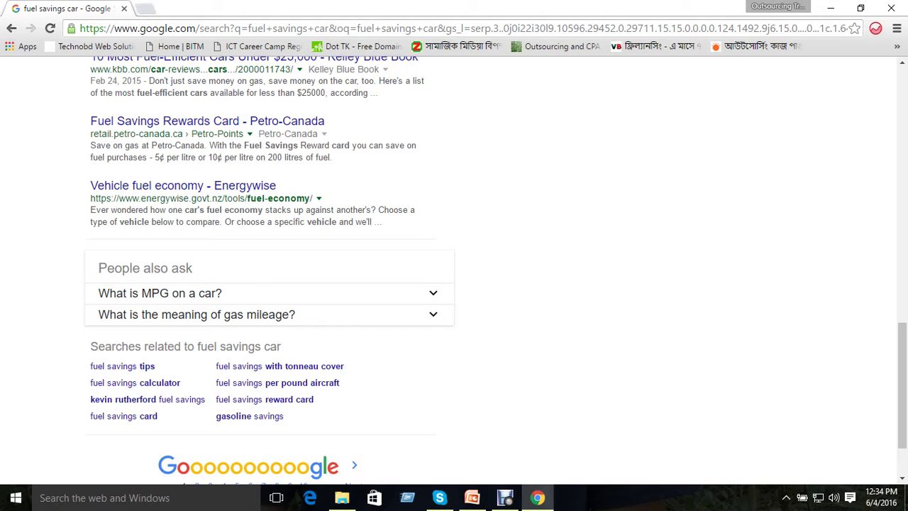
left_click(505, 497)
left_click(405, 414)
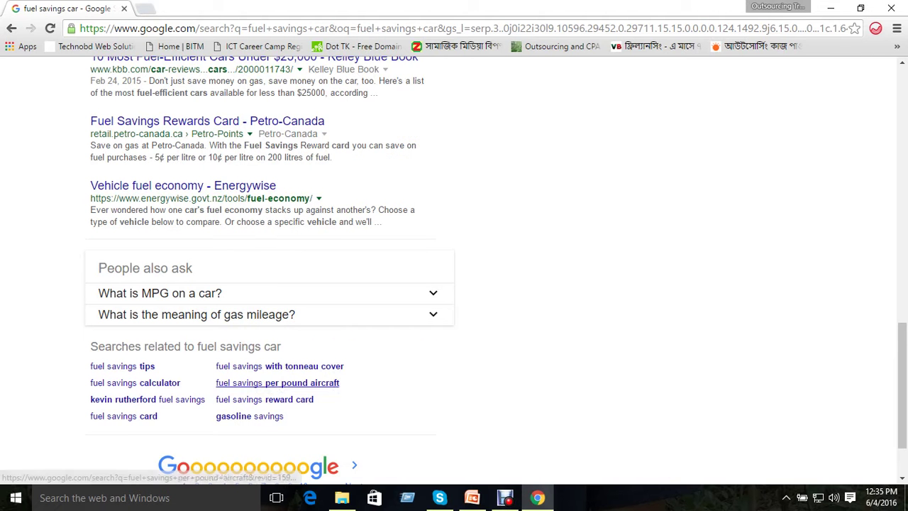
scroll(265, 399, "up", 12)
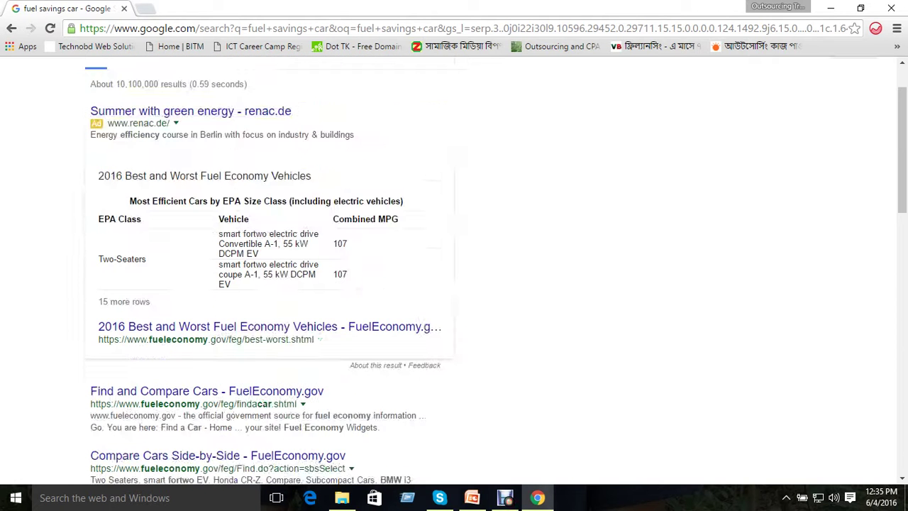
Step: Highlight the web address of the results page and the keyword "car" within it
left_click_drag(110, 29, 873, 29)
triple_click(180, 29)
double_click(180, 28)
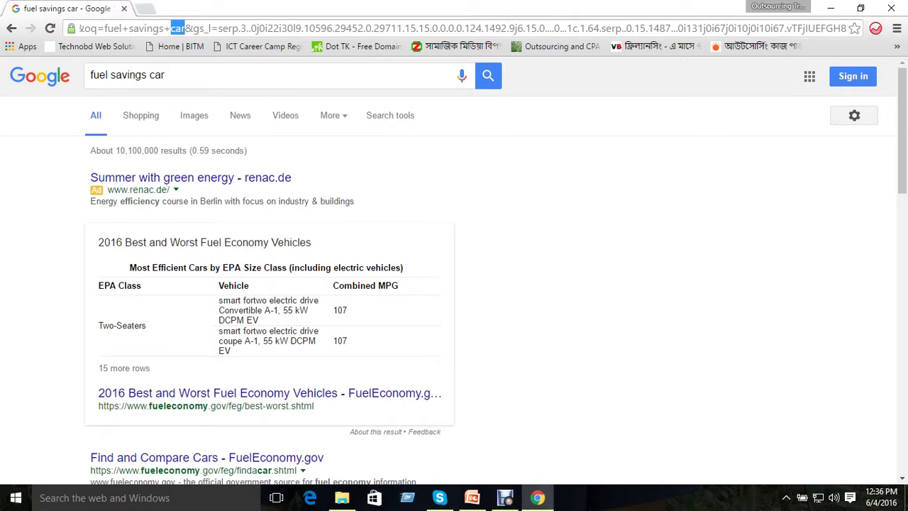
Step: Open the "Find and Compare Cars - FuelEconomy.gov" result and highlight the page's web address
key("Return")
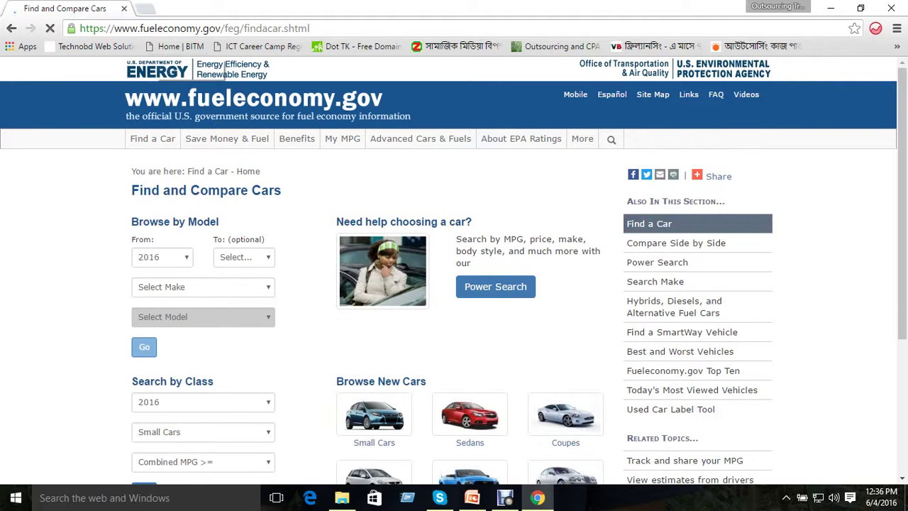
left_click(185, 28)
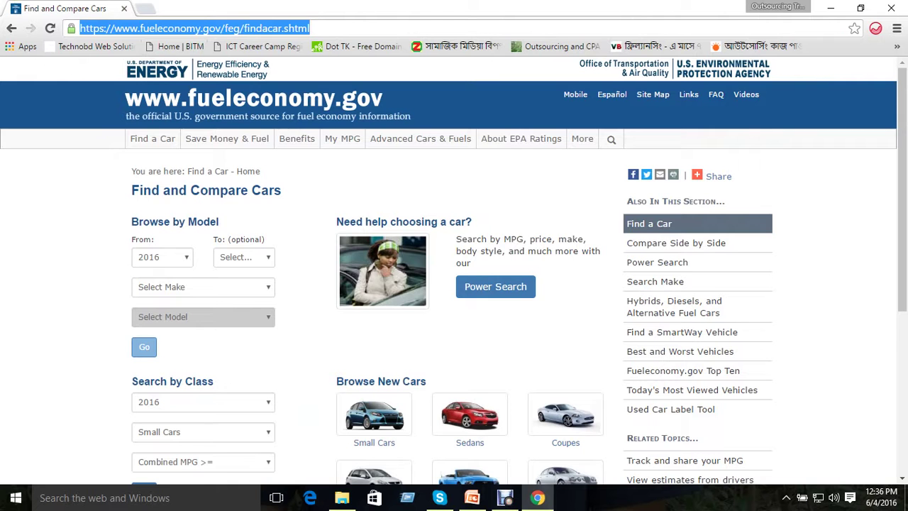
left_click(115, 28)
Step: Replace the fuel economy page with a new tab and search Google for "gmail"
key("ctrl+t")
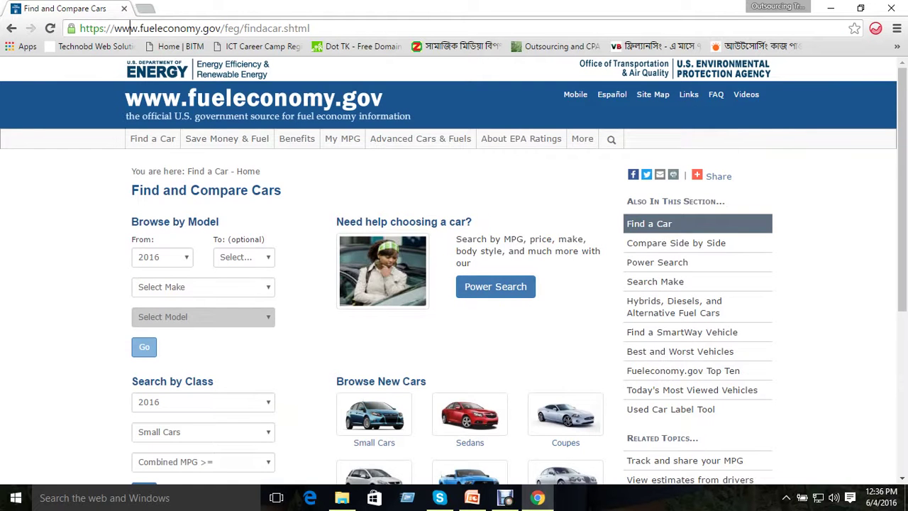
left_click(124, 9)
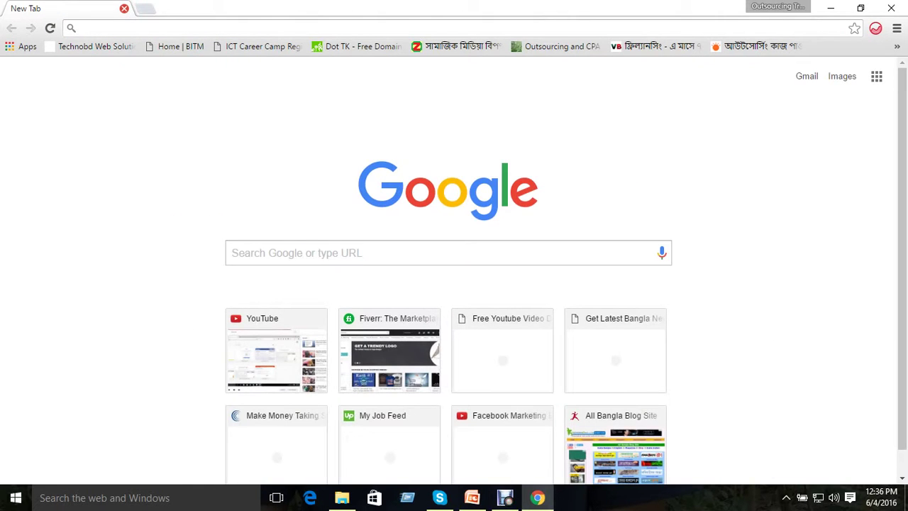
type("gmai")
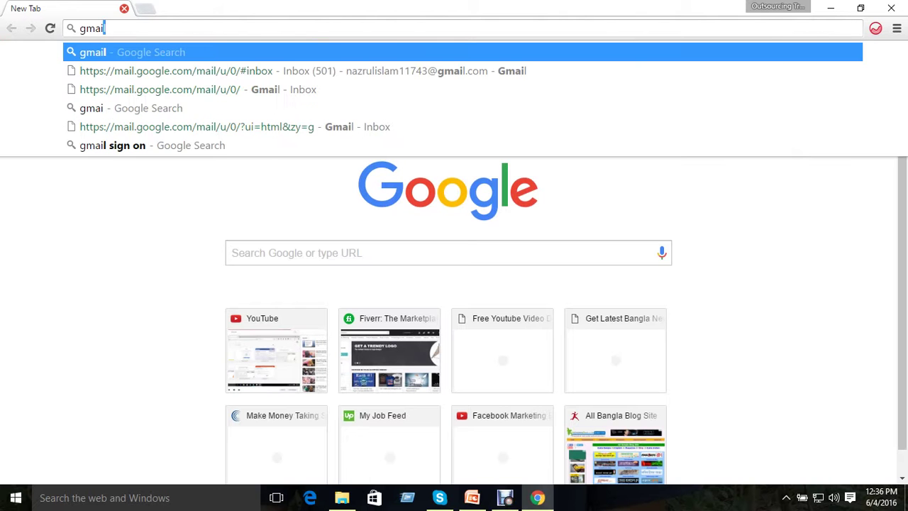
key("Return")
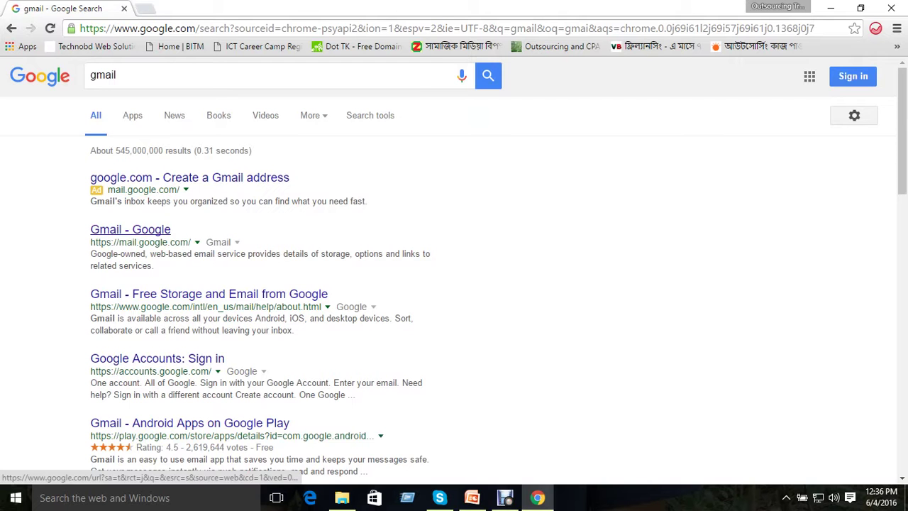
Step: Open the "Gmail - Google" result and proceed through adding an account to the form for creating a new Google account
left_click(130, 229)
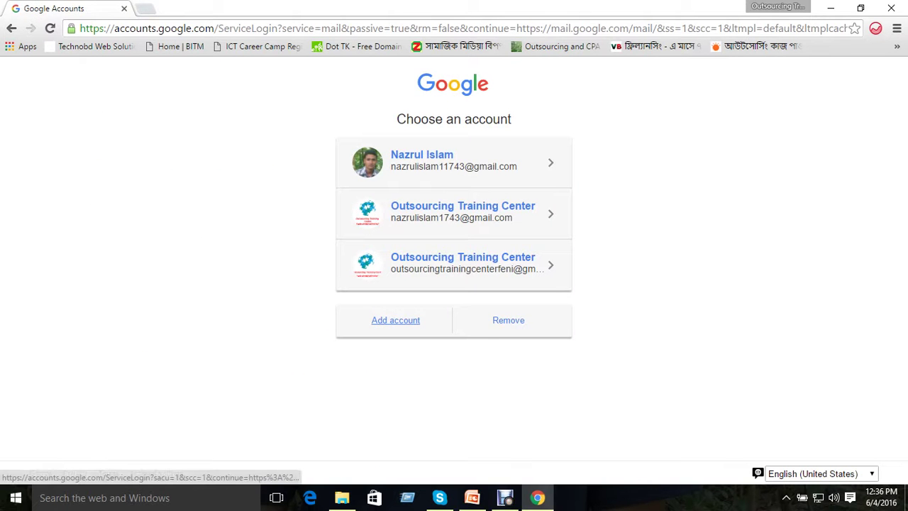
left_click(395, 320)
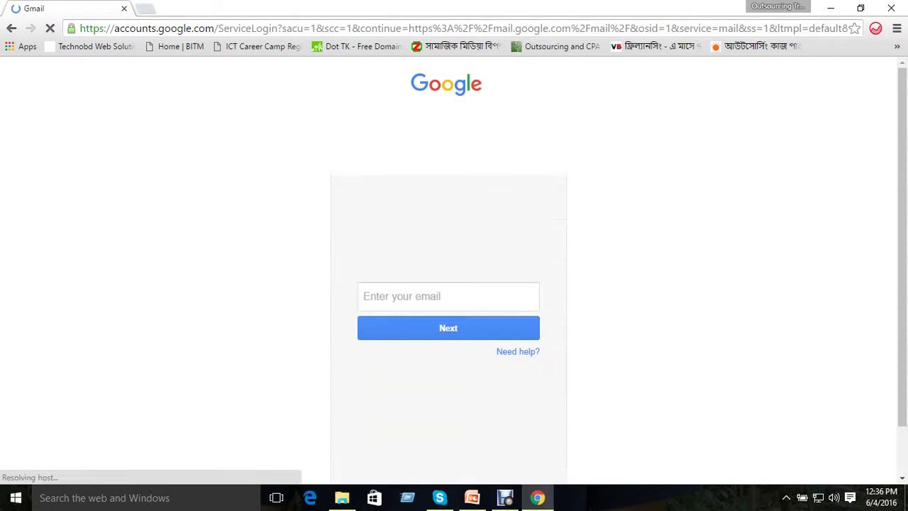
left_click(447, 353)
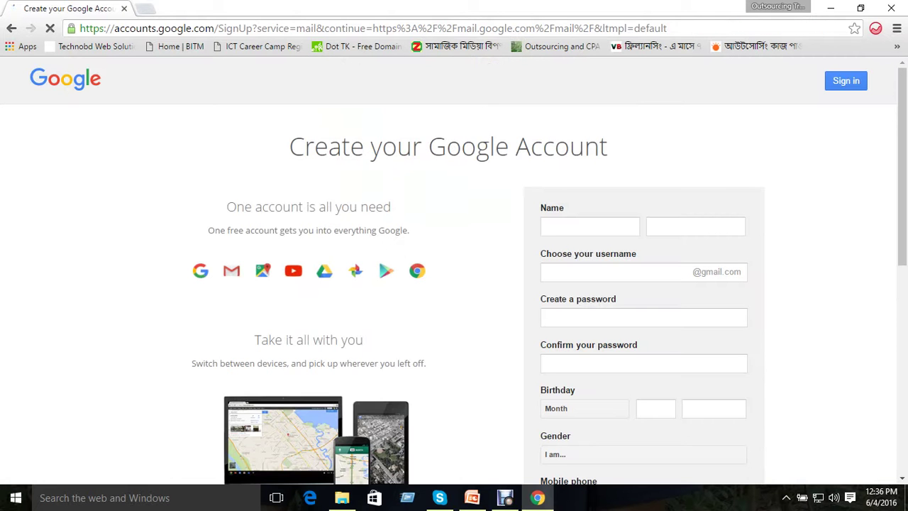
Step: Point out the first and last name fields, and fill in the username and password from a saved login
left_click(590, 226)
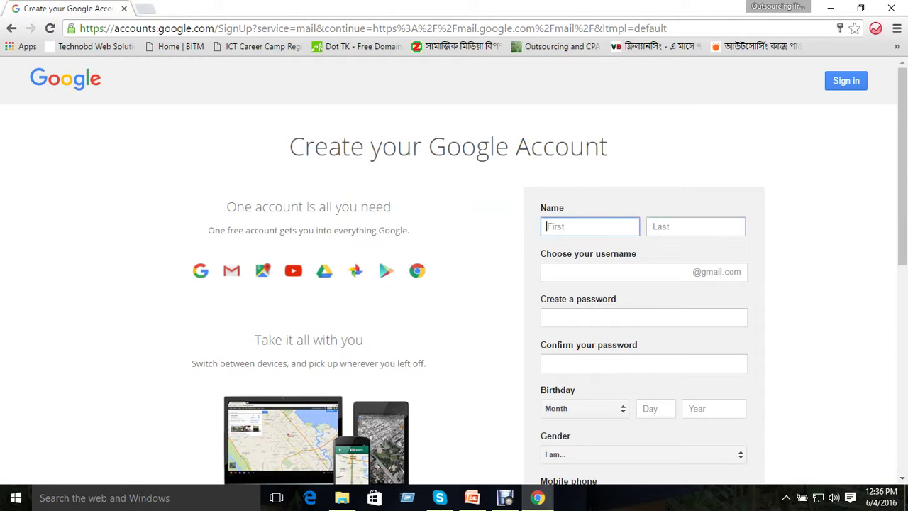
left_click(696, 226)
left_click(644, 287)
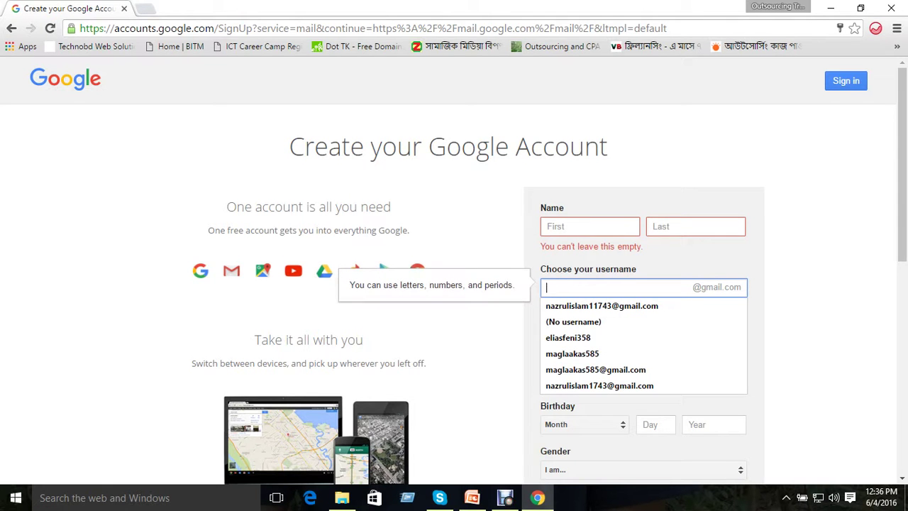
left_click(644, 288)
left_click(644, 287)
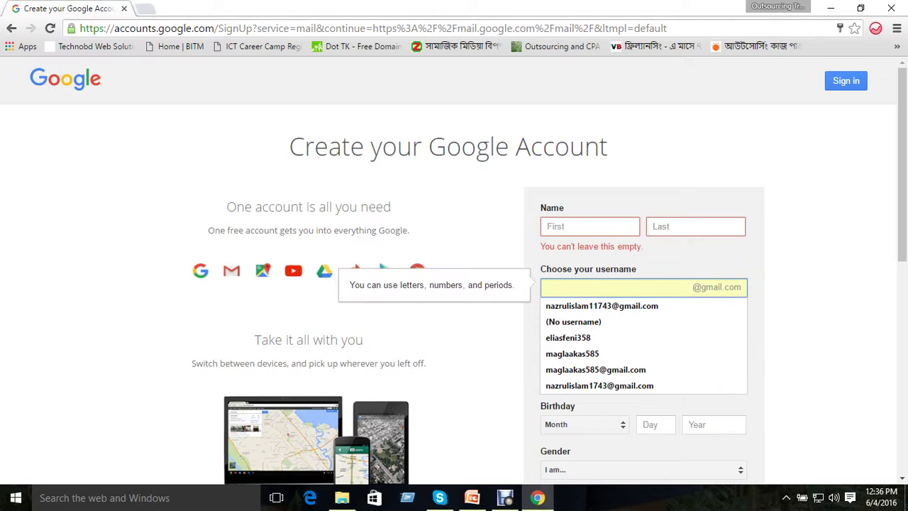
key("Down")
key("Return")
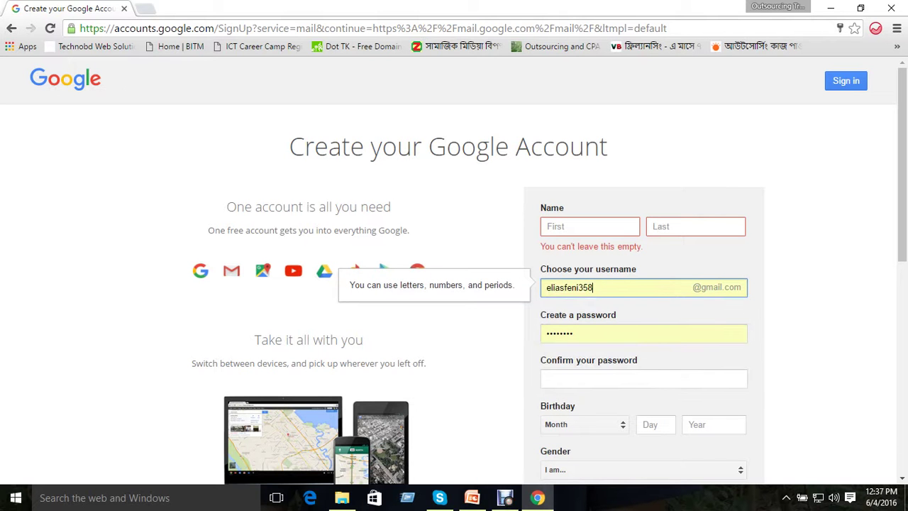
Step: Highlight the username in the sign-up form and leave the field so its availability is checked
key("ctrl+a")
left_click_drag(546, 288, 593, 287)
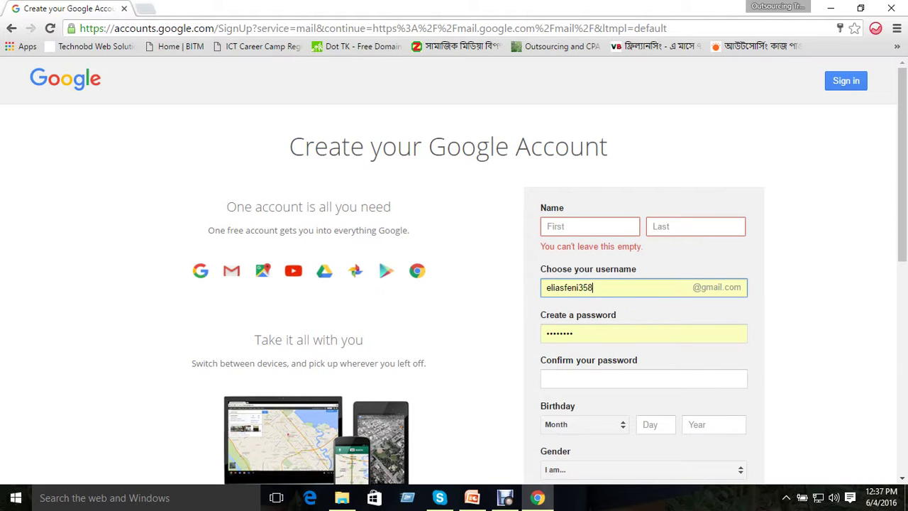
left_click(594, 287)
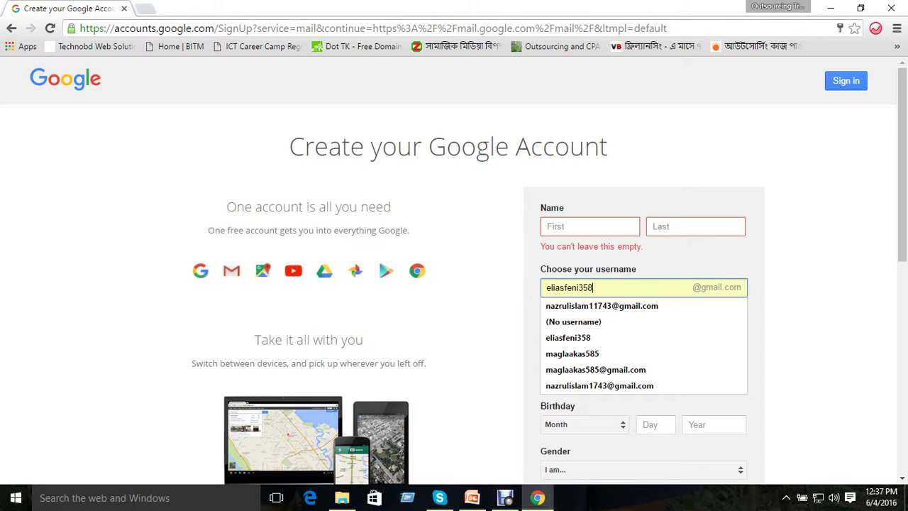
left_click(802, 340)
Step: Examine the password, confirmation, birthday month, gender and mobile phone fields of the Google sign-up form
scroll(645, 363, "down", 2)
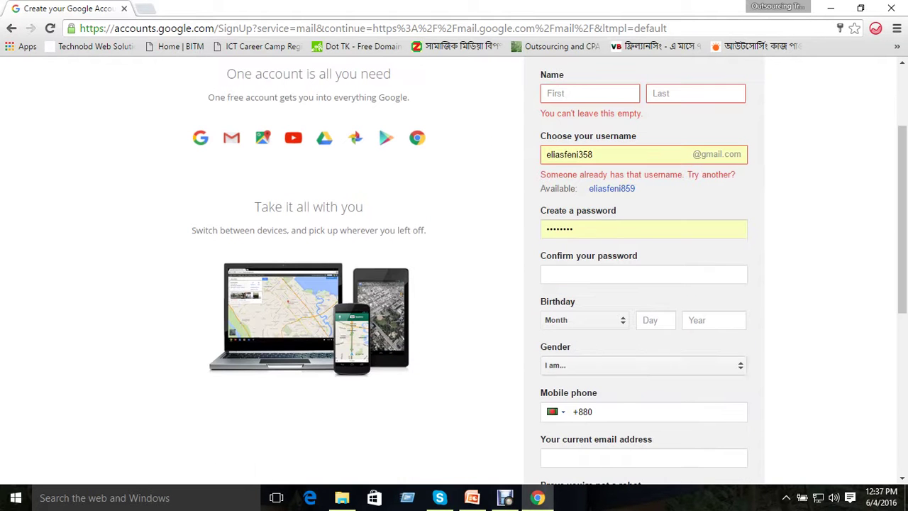
left_click(643, 274)
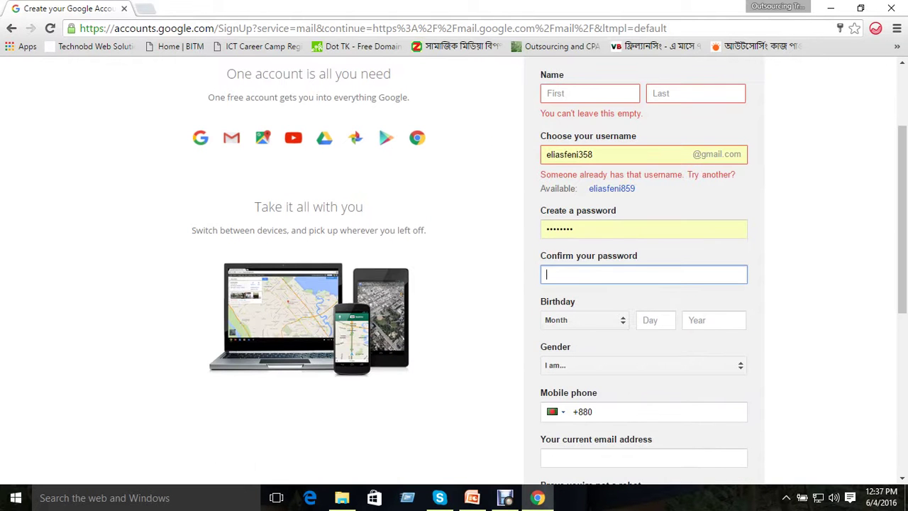
left_click(644, 229)
left_click(584, 329)
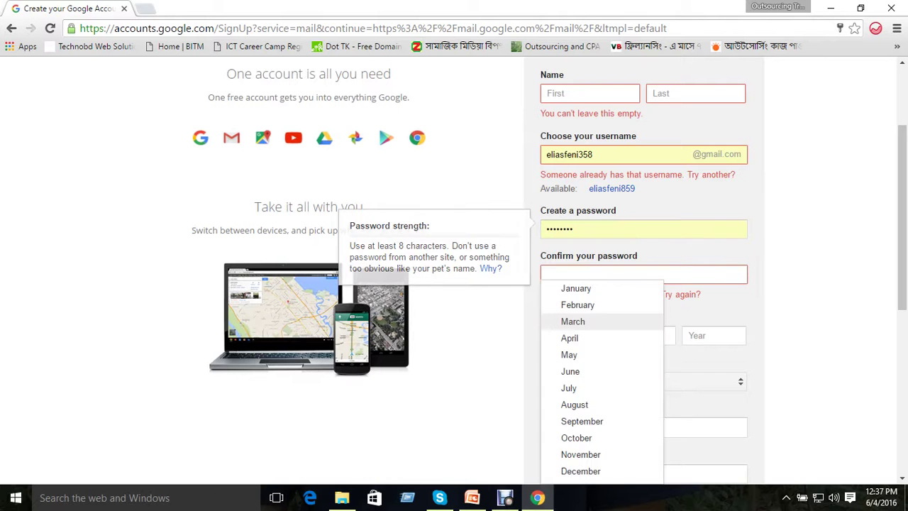
left_click(802, 333)
scroll(644, 334, "down", 2)
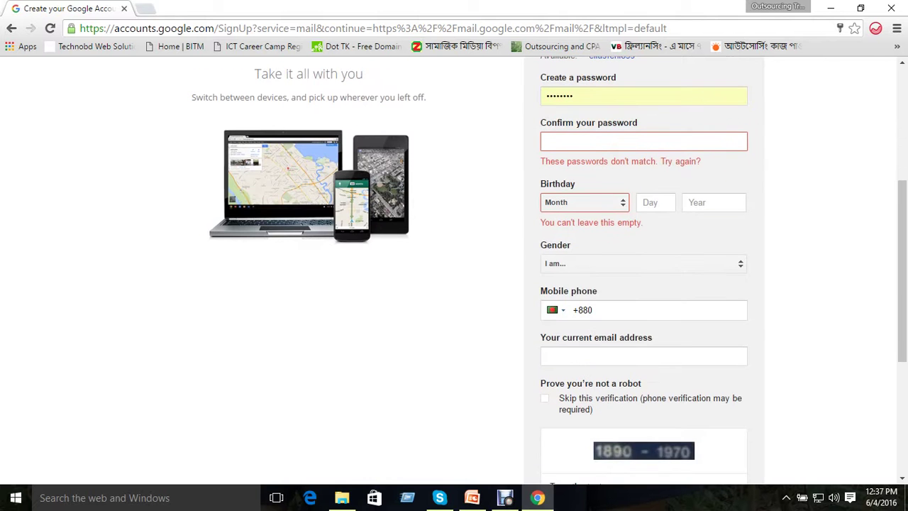
left_click(610, 264)
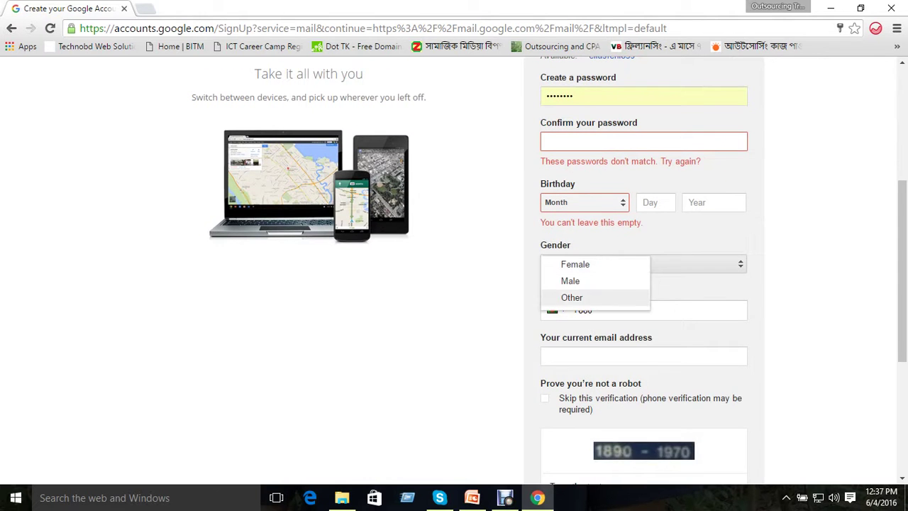
left_click(653, 323)
left_click(653, 325)
Step: Choose to skip the robot verification and agree to the Google Terms of Service and Privacy Policy
scroll(454, 270, "down", 4)
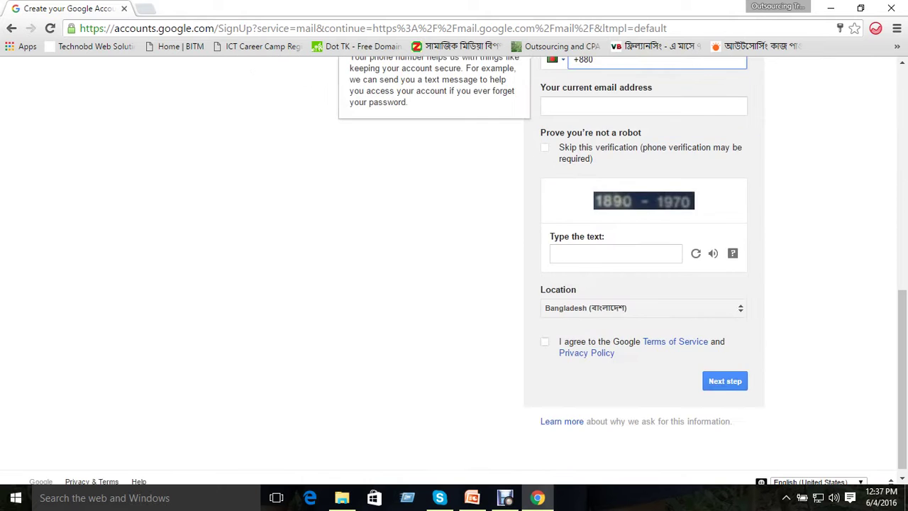
left_click(544, 148)
scroll(610, 298, "up", 2)
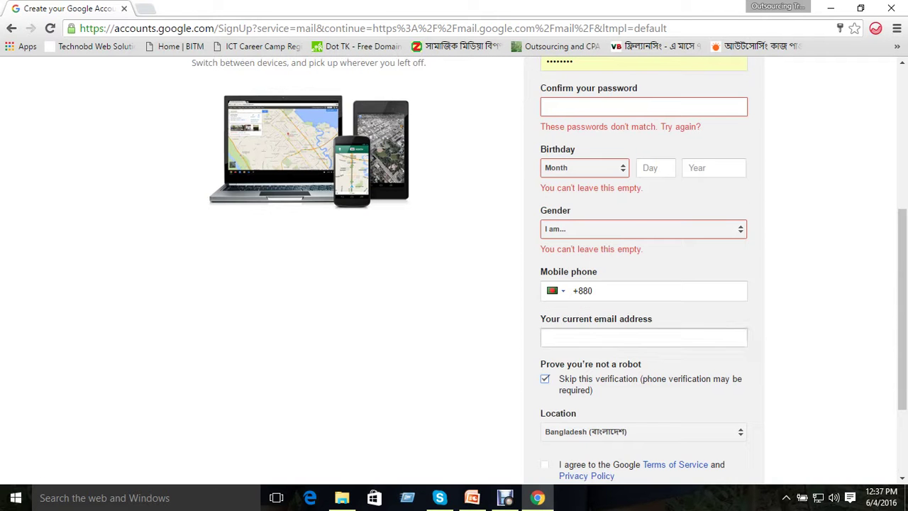
scroll(639, 336, "down", 2)
left_click(545, 332)
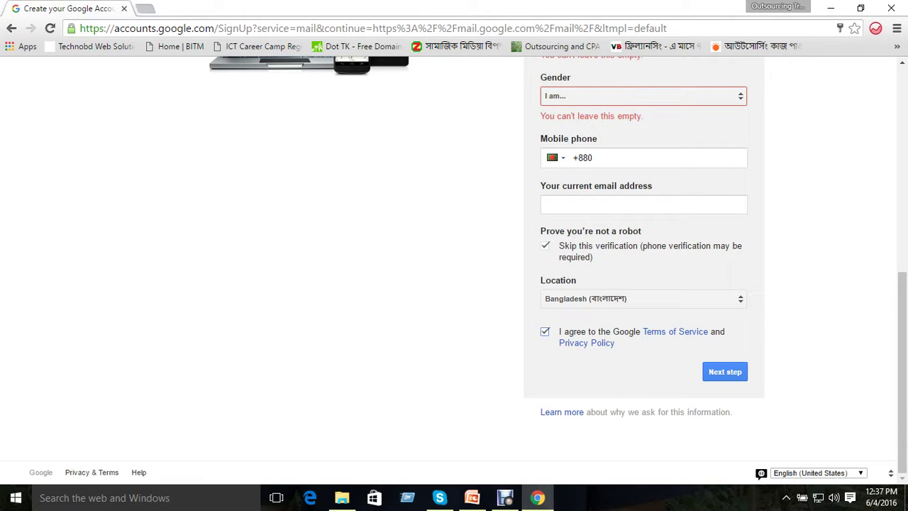
Step: Replace the Google sign-up page with a new tab and open facebook.com
left_click(145, 9)
left_click(124, 9)
type("facebook.com")
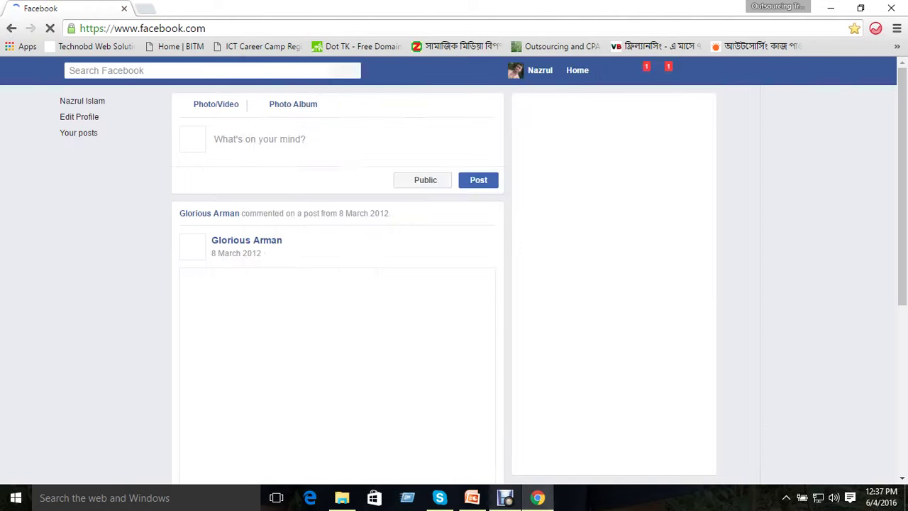
Step: Log out of the Facebook account from the account options
left_click(505, 497)
left_click(404, 413)
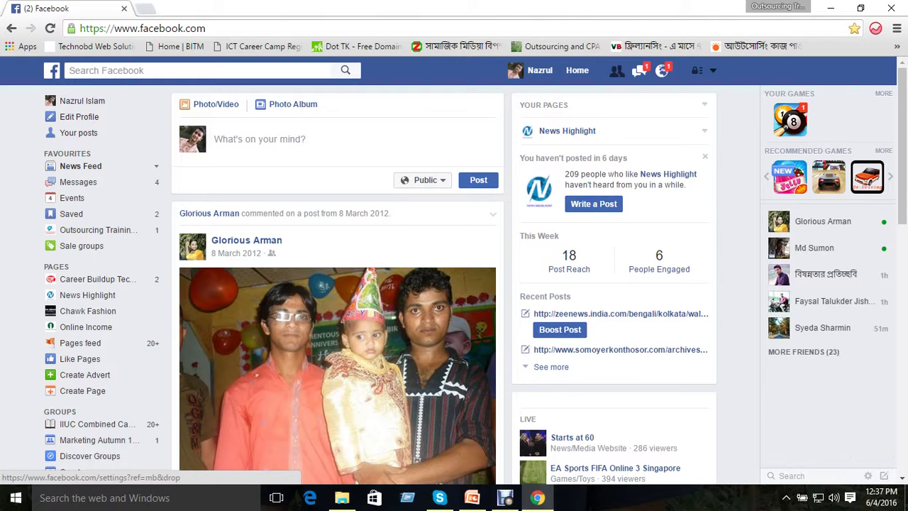
left_click(713, 71)
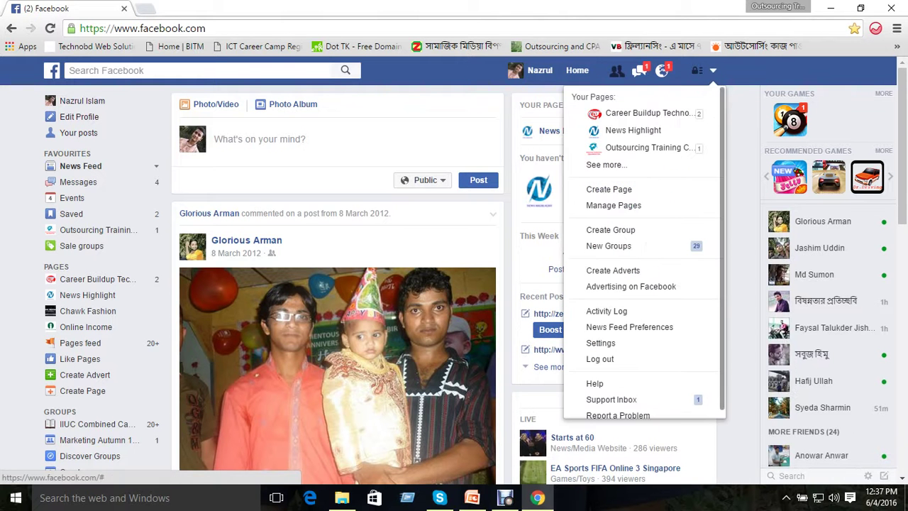
left_click(610, 359)
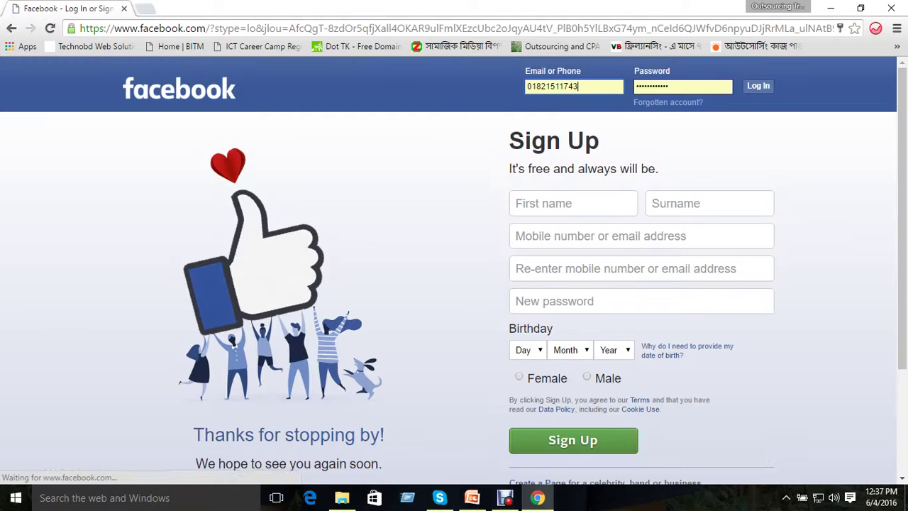
Step: Point out the first name, surname and mobile number or email fields of Facebook's sign-up form
left_click(573, 204)
left_click(573, 204)
left_click(710, 204)
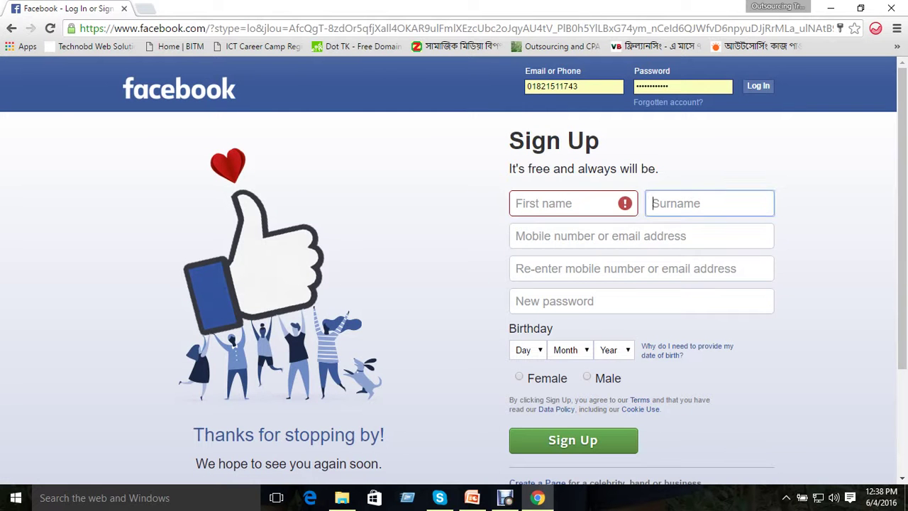
left_click(625, 236)
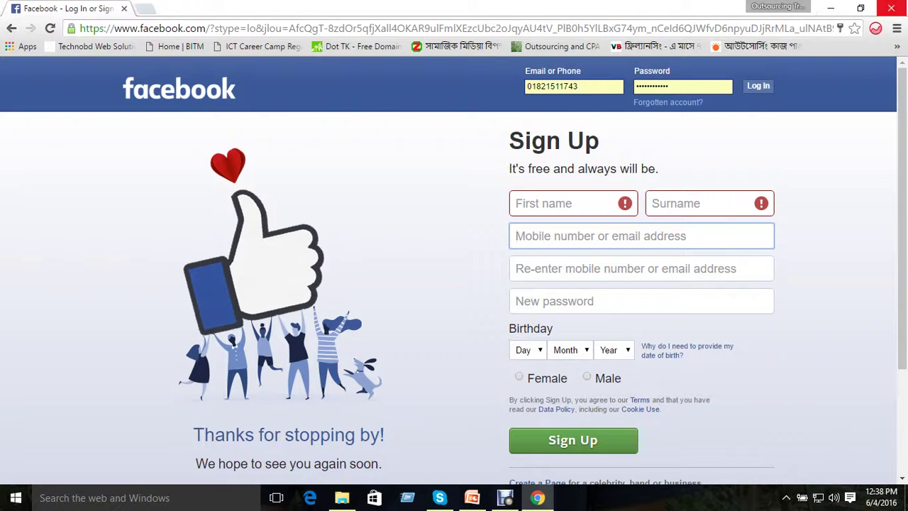
Step: Close Chrome, switch to Mozilla Firefox and open facebook.com there
left_click(891, 8)
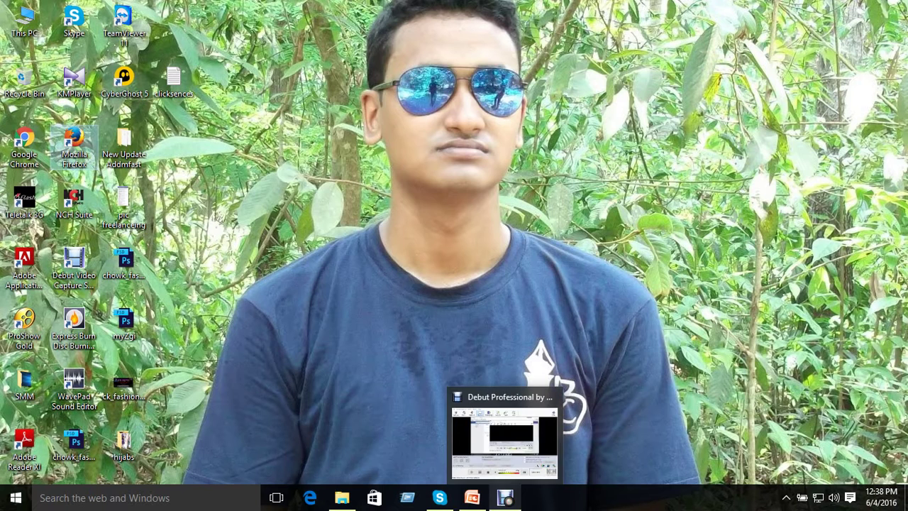
left_click(508, 501)
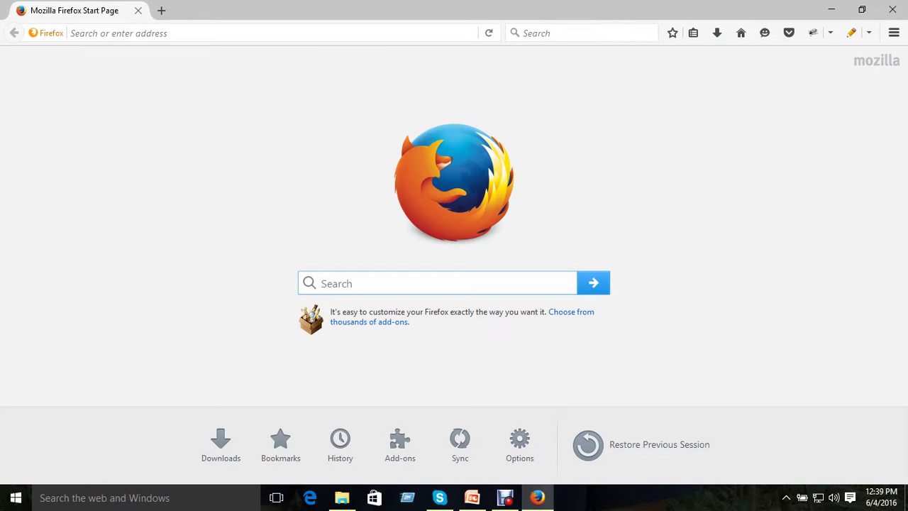
left_click(118, 33)
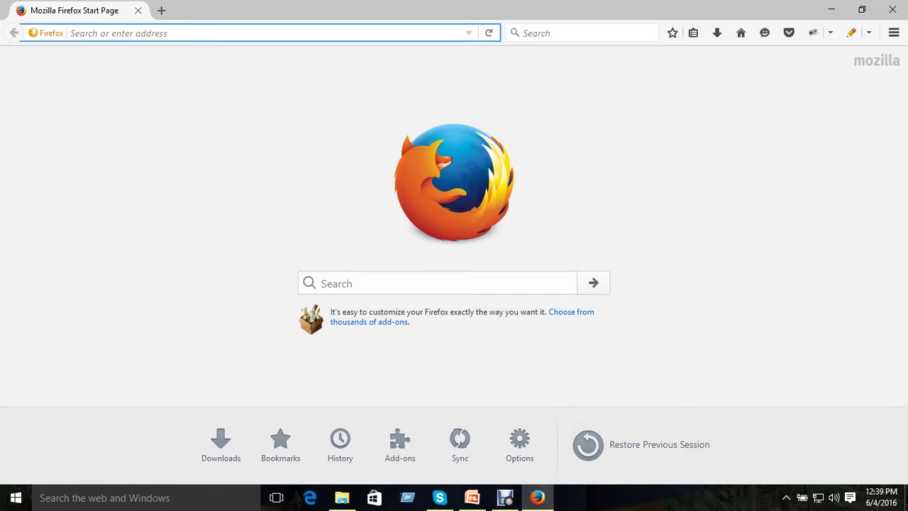
type("facebook.com/")
key("Return")
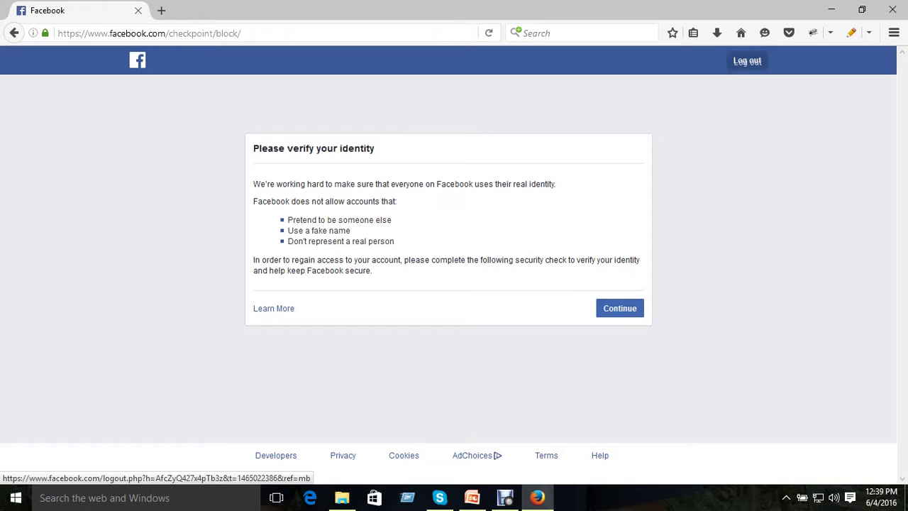
Step: Log out of the account awaiting identity verification and fill in the login email with the first saved address starting with "o"
left_click(747, 60)
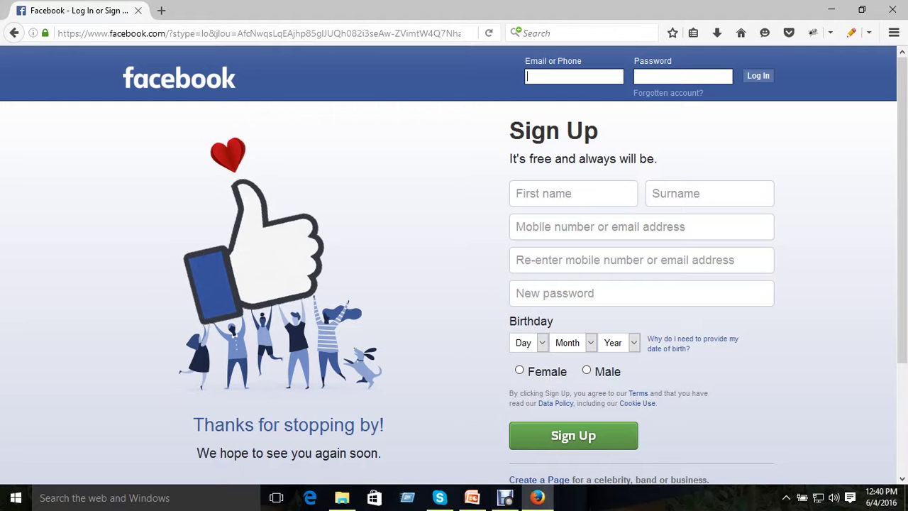
left_click(529, 76)
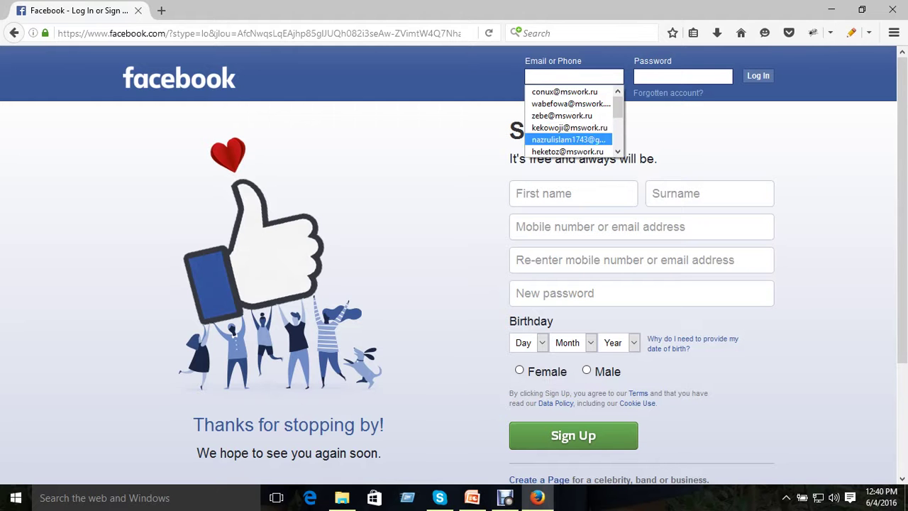
type("o")
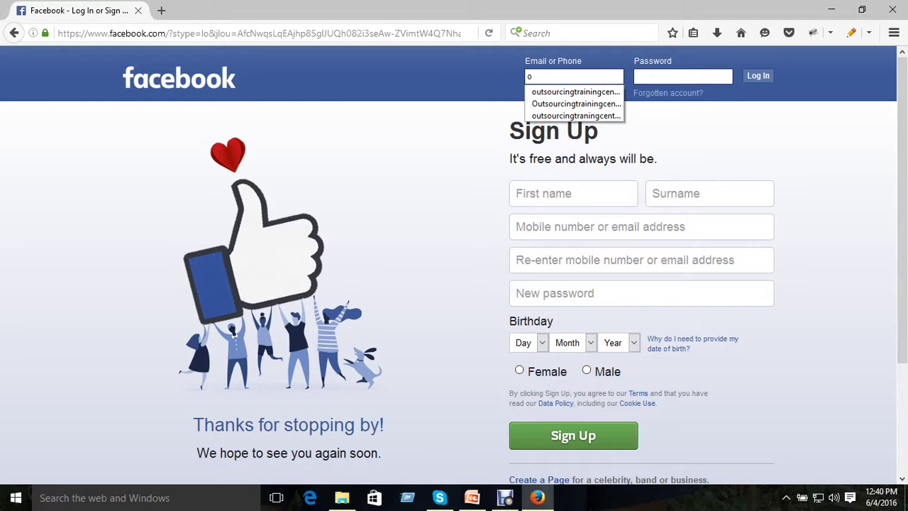
left_click(546, 93)
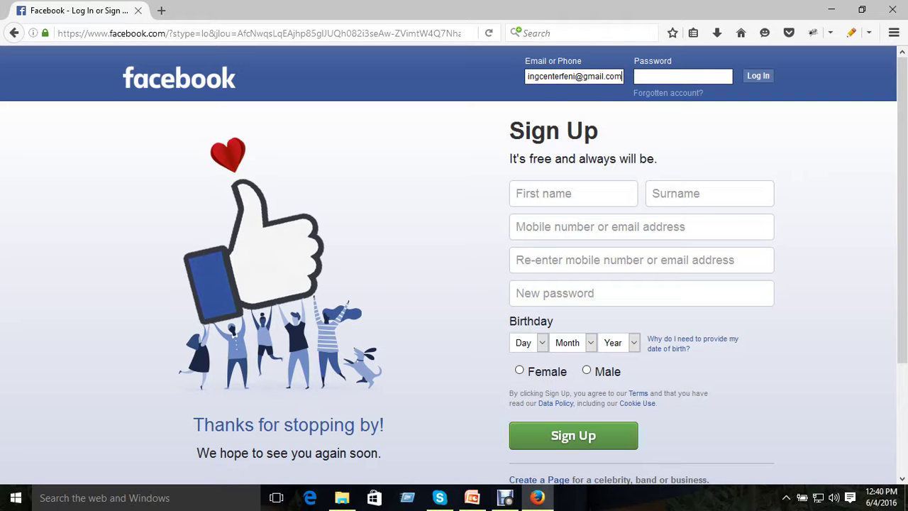
Step: Enter the account password to log in, and log out again from the identity verification page
type("•••••••••••")
key("Return")
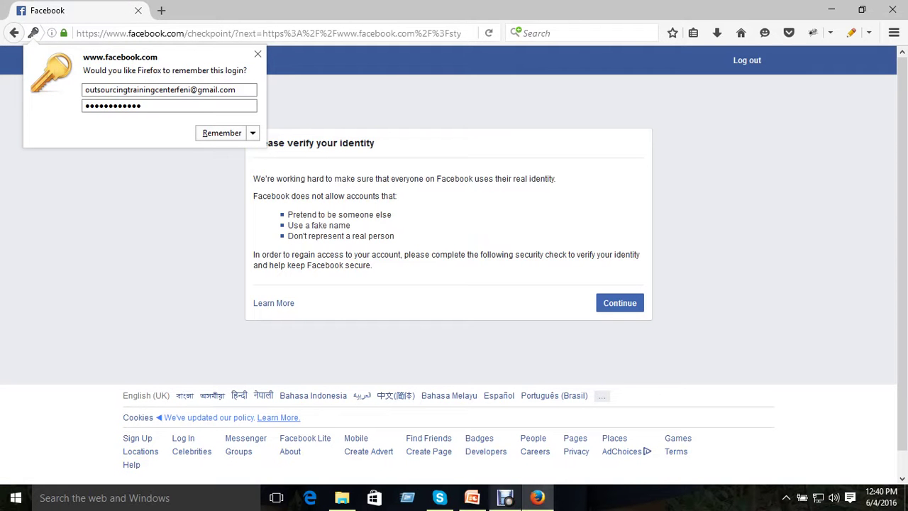
left_click(505, 498)
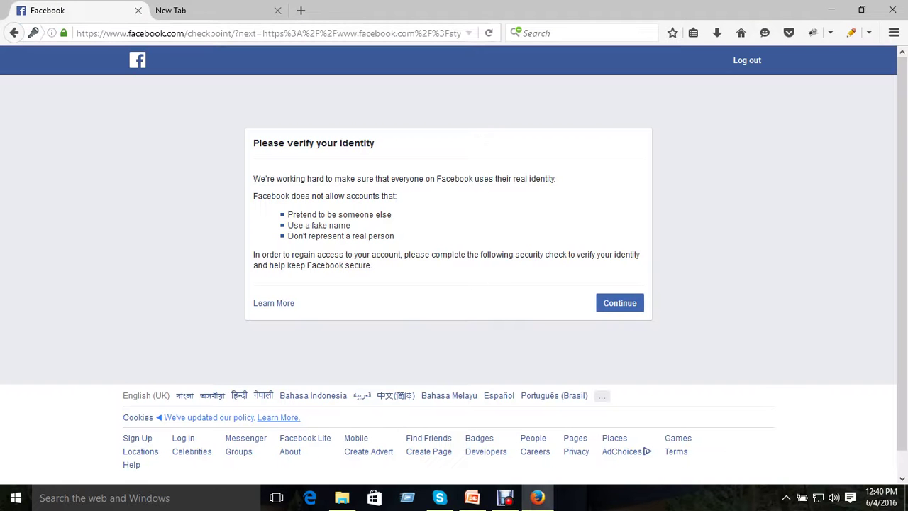
left_click(284, 34)
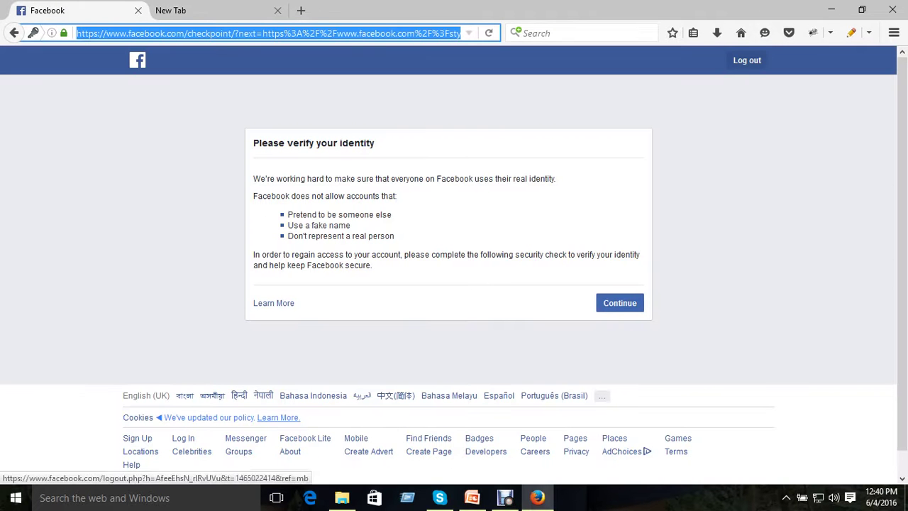
left_click(747, 61)
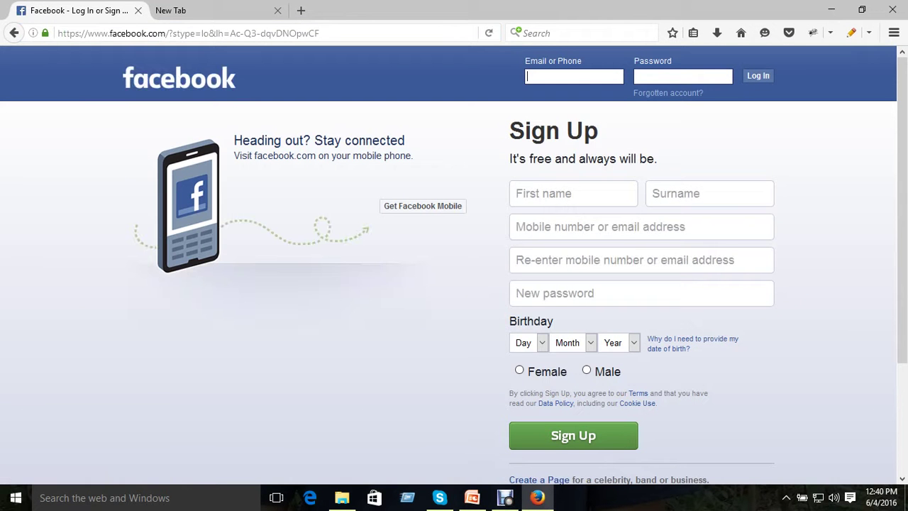
Step: Log in to Facebook with the second saved phone number starting with "01" and enter the account password
left_click(574, 77)
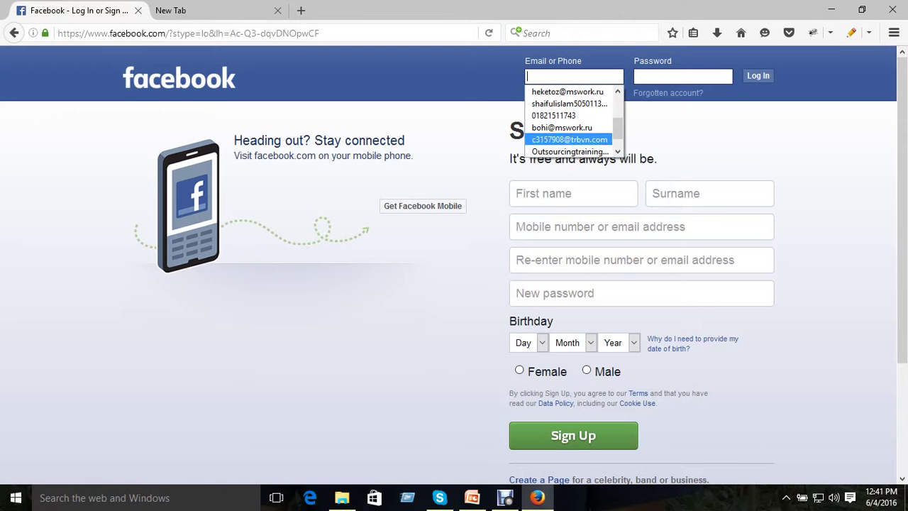
type("01")
key("Down")
key("Down")
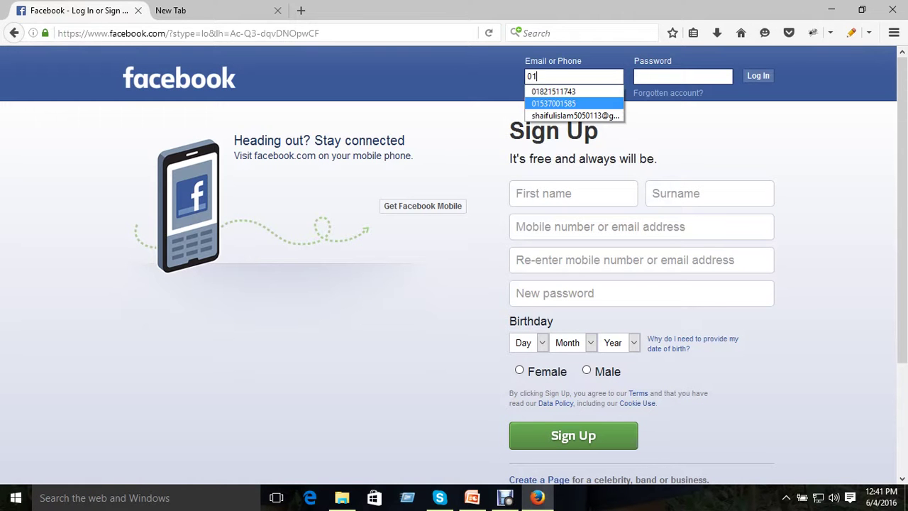
key("Return")
type("•••••••••••")
key("Return")
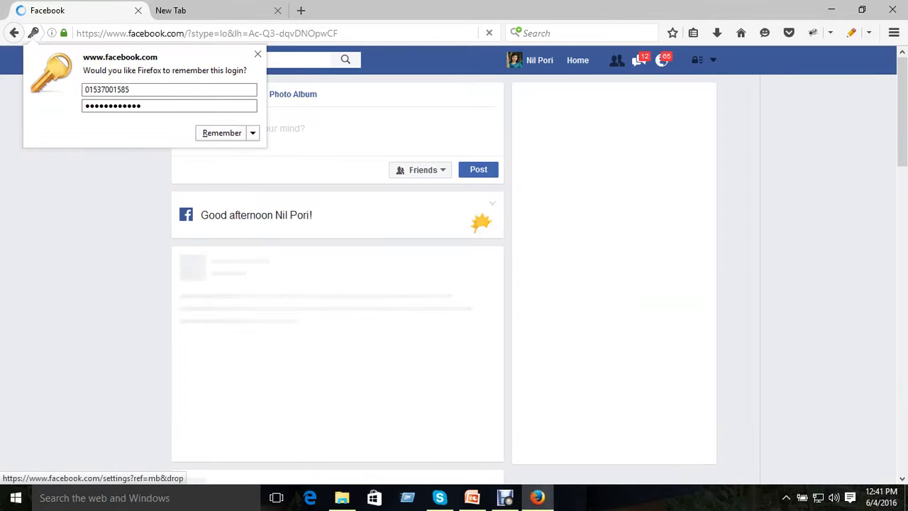
Step: Open the general account settings and turn off chat for all friends
left_click(713, 60)
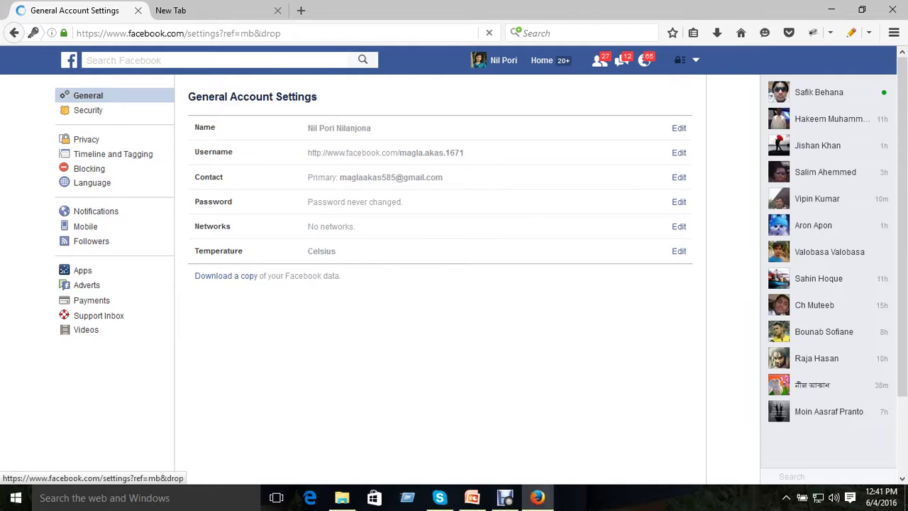
left_click(696, 60)
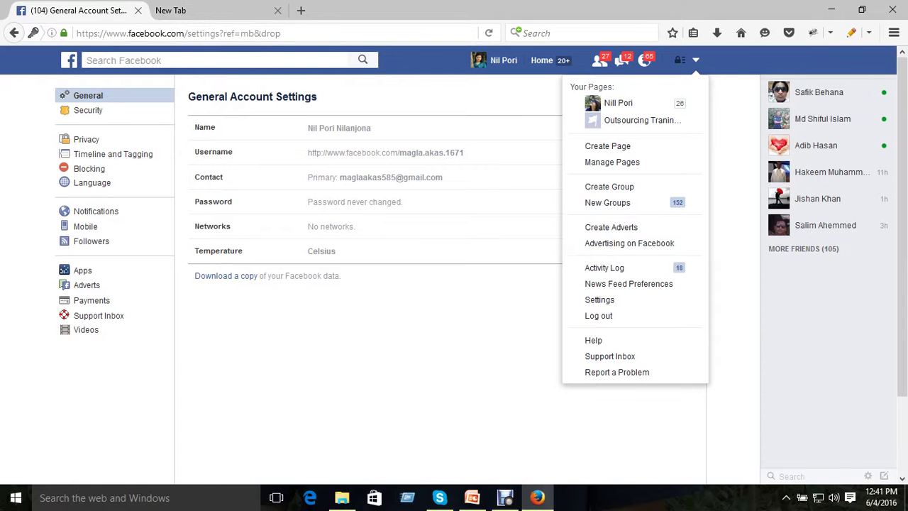
left_click(868, 476)
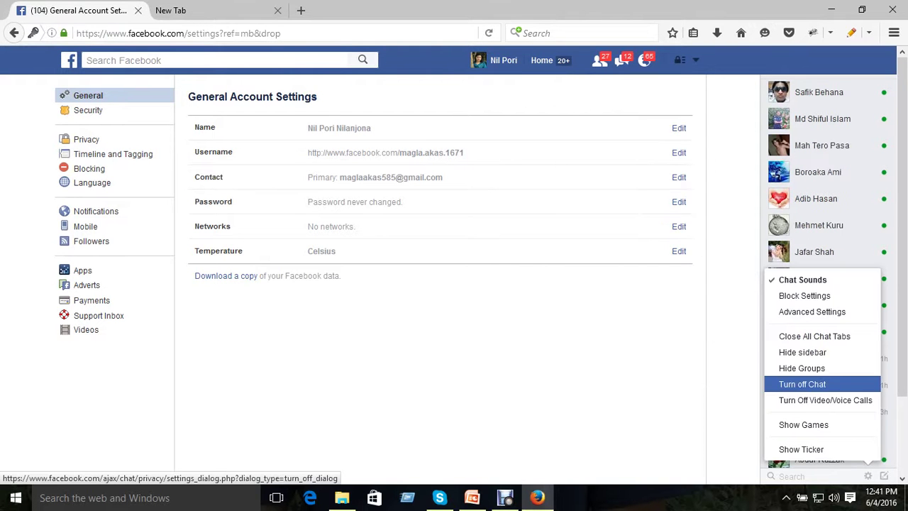
left_click(802, 383)
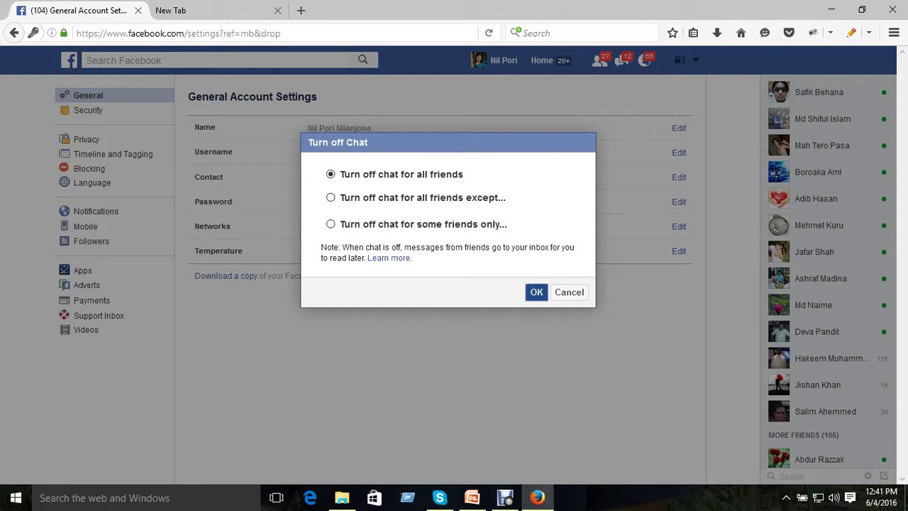
left_click(537, 291)
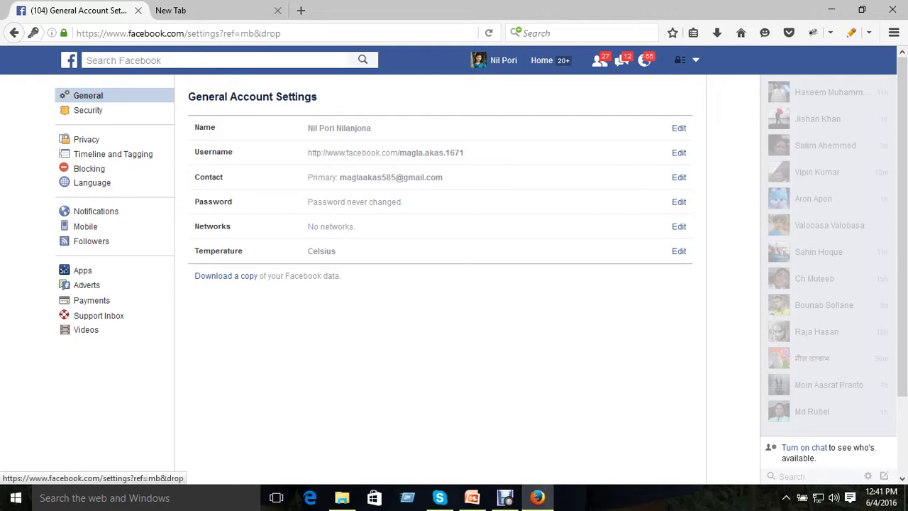
Step: Start creating a new Facebook Page from the account options and go through the available Page types
left_click(696, 60)
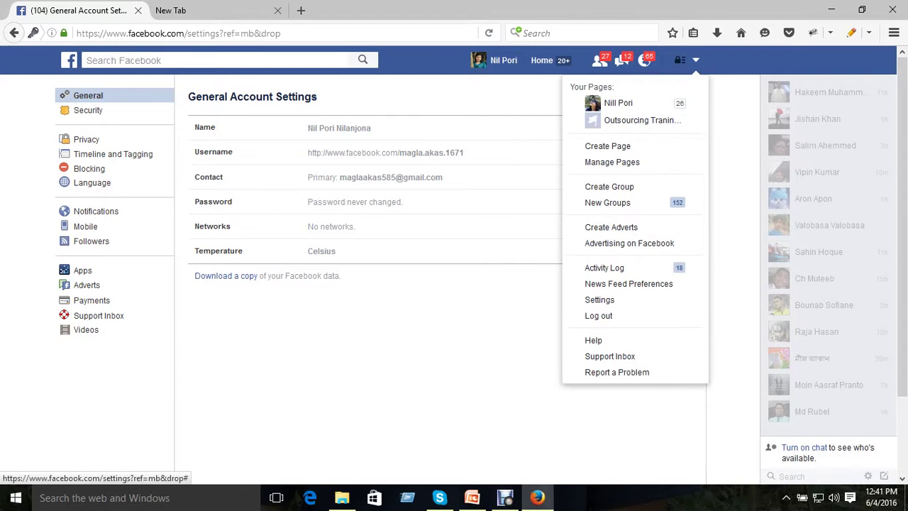
left_click(696, 59)
left_click(696, 60)
left_click(607, 145)
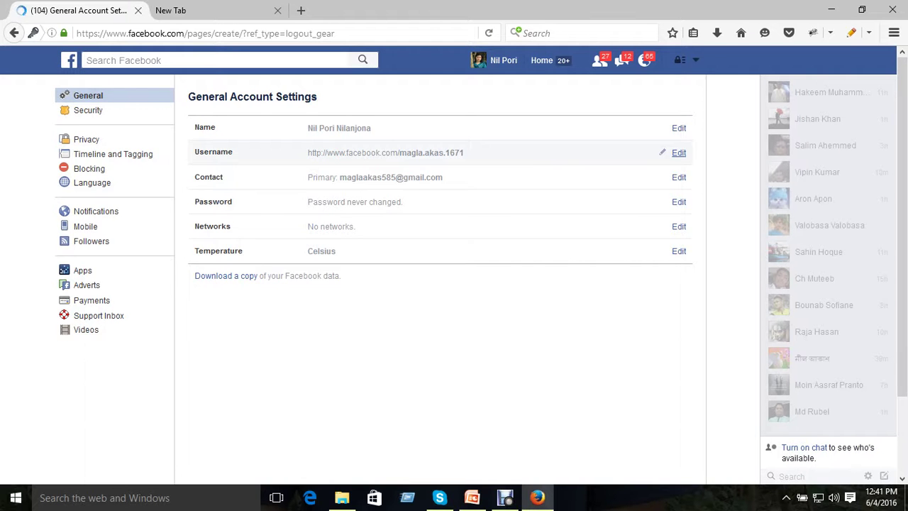
scroll(580, 249, "down", 2)
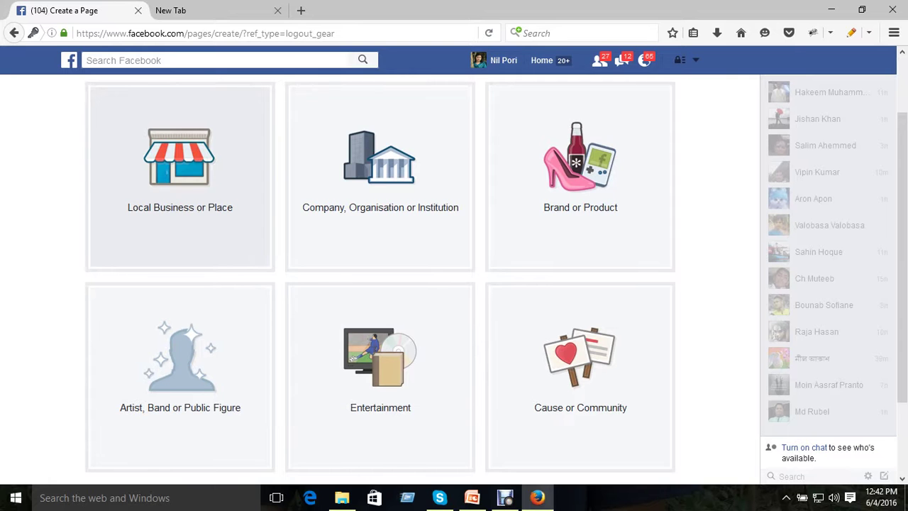
Step: Create a Brand or Product Page in the Clothing category with the name "Abul fashion"
left_click(580, 178)
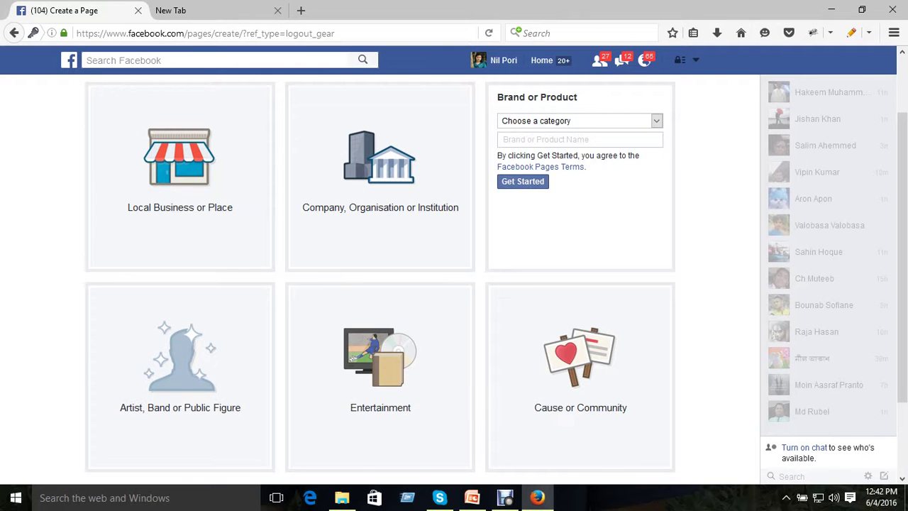
left_click(656, 121)
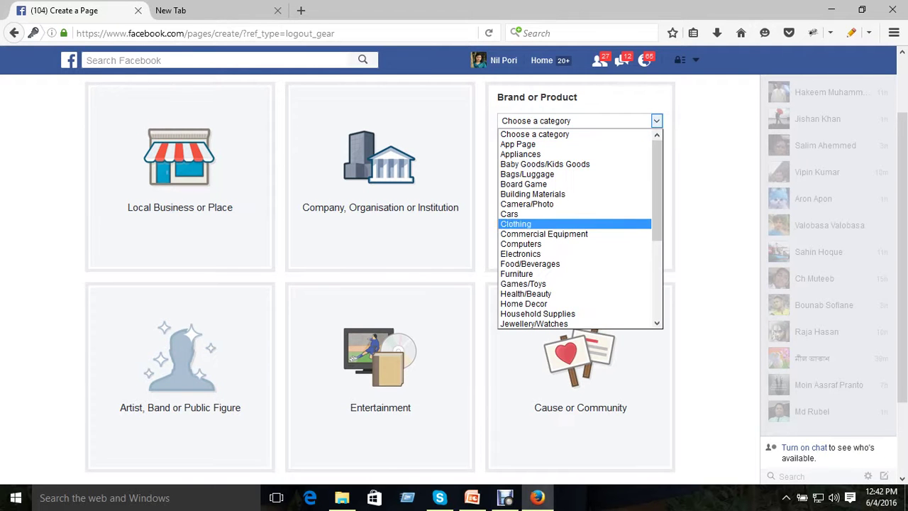
left_click(516, 223)
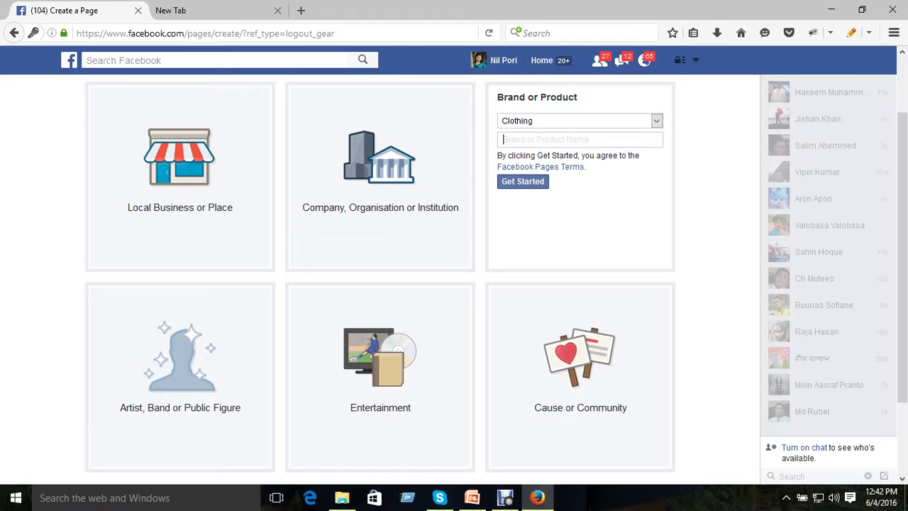
type("Abul fas")
key("Down")
key("Return")
left_click_drag(535, 171, 533, 180)
left_click(525, 182)
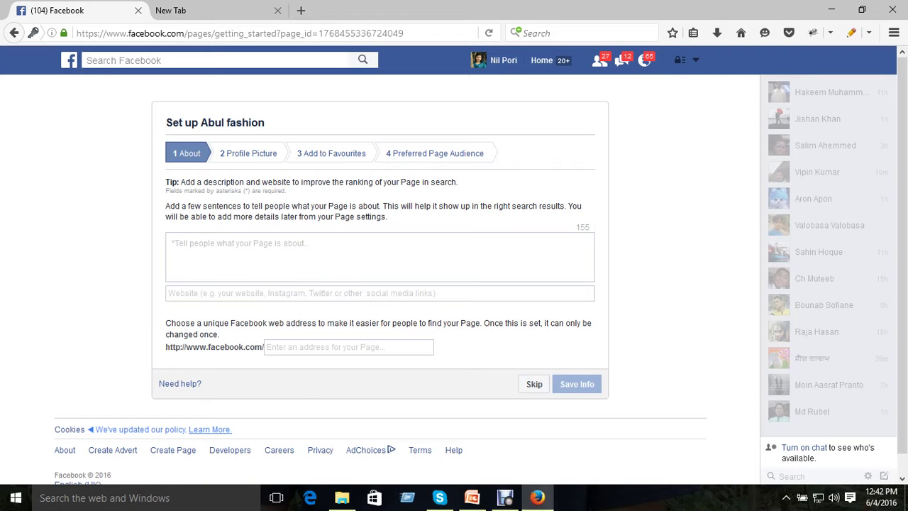
Step: Fill the Page description with the placeholder text "dssaedgyer weryuegiudewids hfuew youfsdfhdsfkslahsffsduafui dfuhsdi fhds"
type("dssaedgyer ")
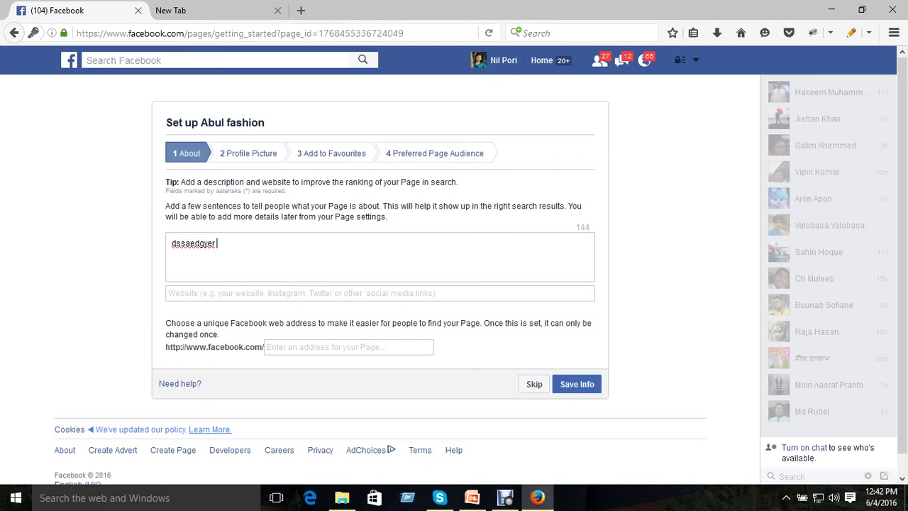
type("weryuegiudewids hfuew youfsdfhds")
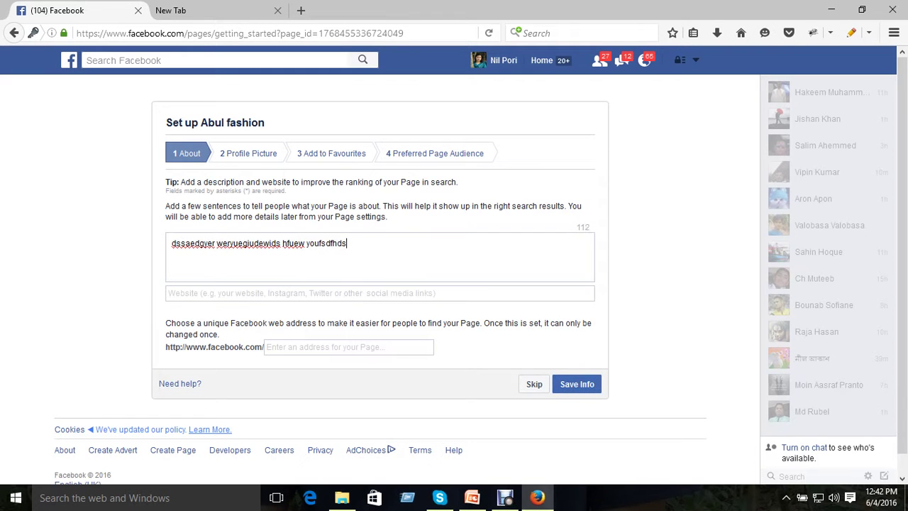
type("fkslahsf")
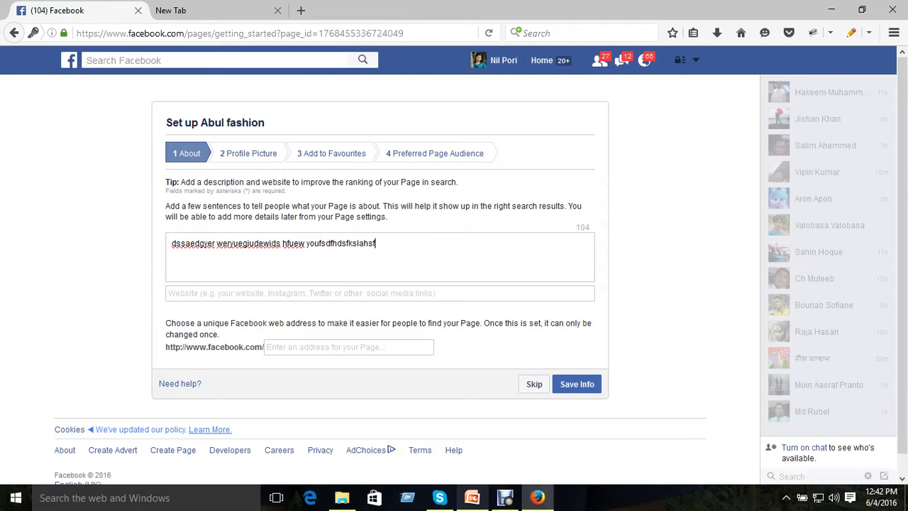
left_click(506, 497)
left_click(405, 414)
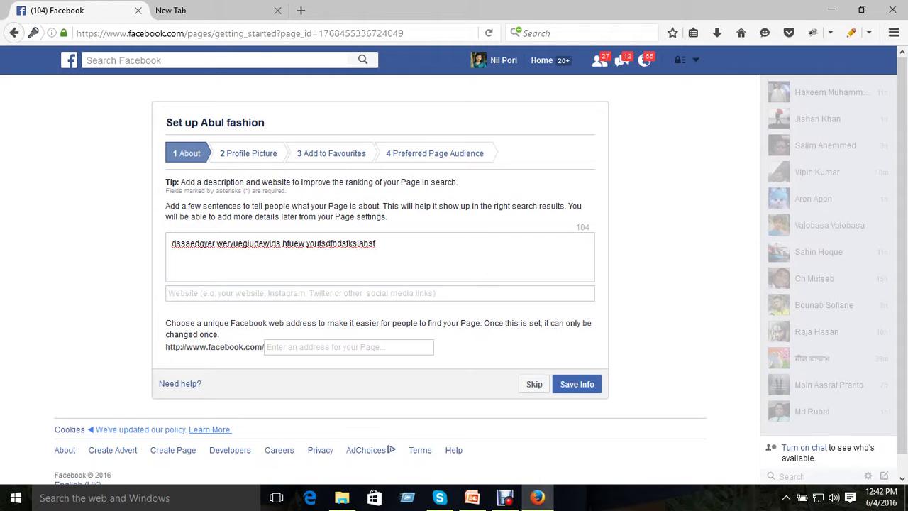
type("fsduafui dfuhsdi ")
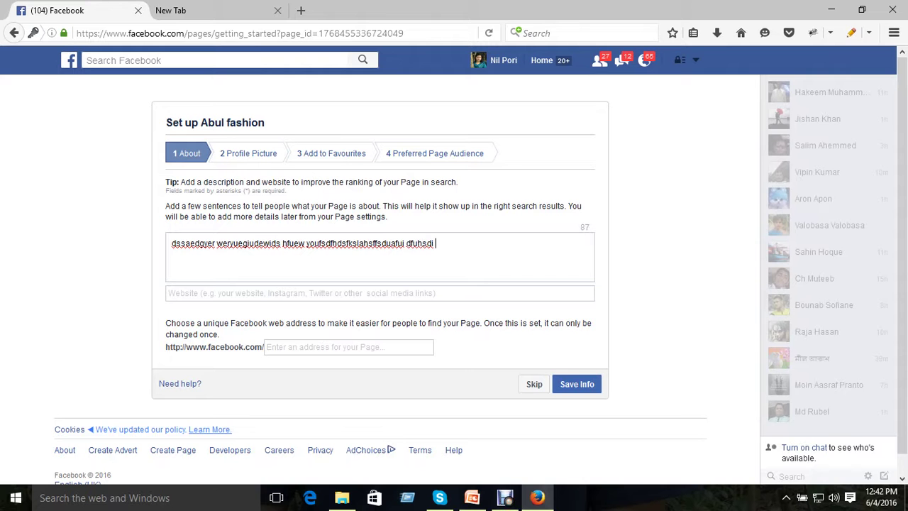
type("fhds")
Step: Try to enter a custom Facebook web address for the Page and clear it again
left_click(312, 347)
key("Down")
key("Down")
key("Down")
key("Up")
key("Down")
key("Up")
key("Escape")
type("ab")
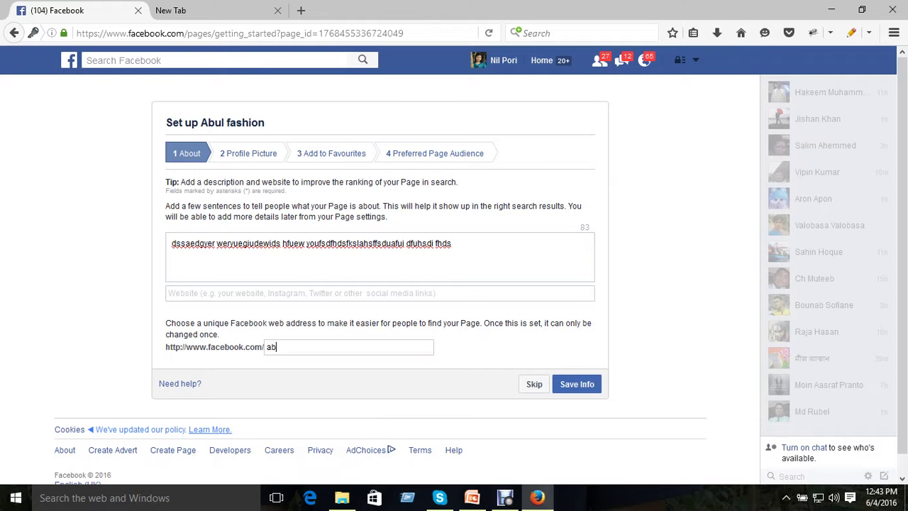
type("ilfashion")
key("shift+Left")
key("shift+Left")
key("shift+Left")
key("shift+Left")
key("shift+Left")
key("shift+Left")
key("shift+Left")
key("shift+Left")
key("shift+Left")
key("shift+Left")
key("shift+Left")
key("BackSpace")
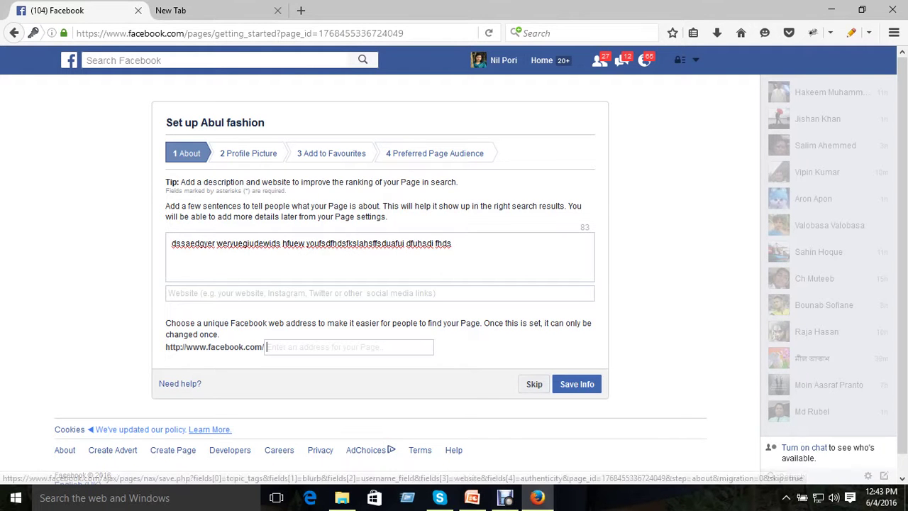
Step: Save the Page's About information without a custom web address
left_click(577, 384)
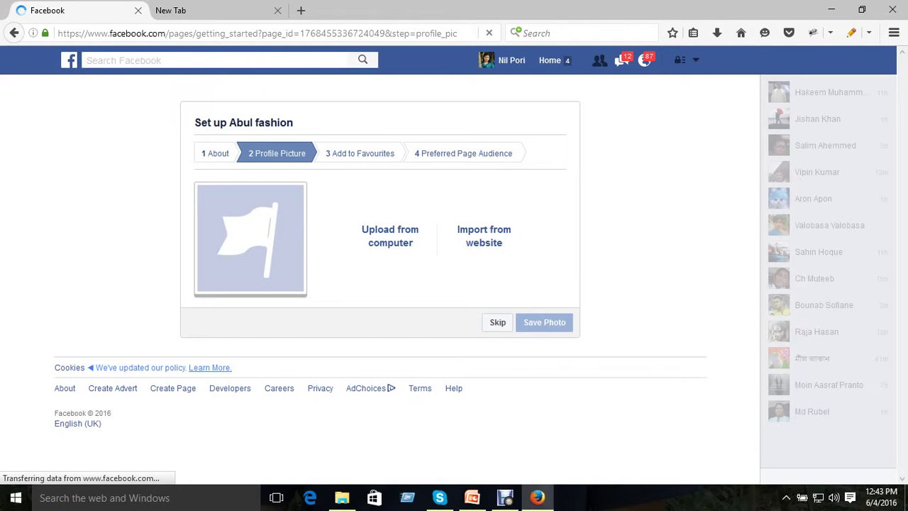
key("ctrl+Tab")
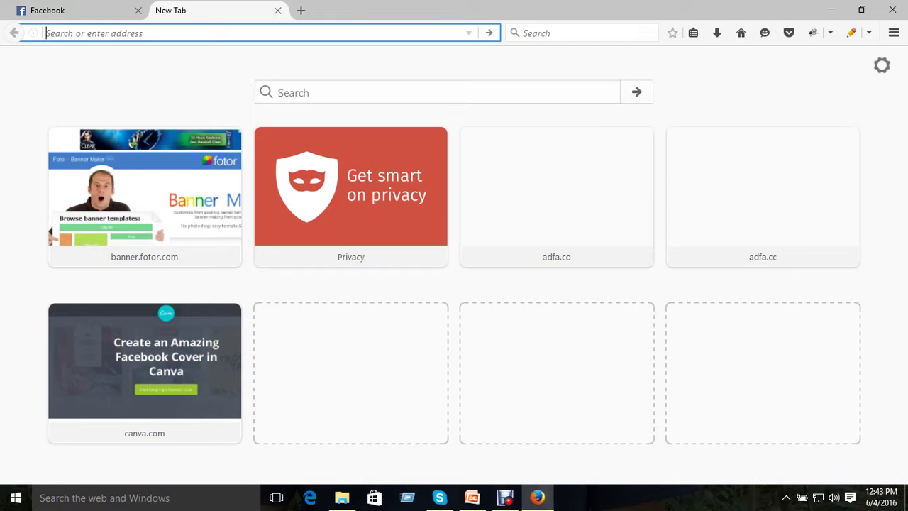
key("ctrl+Tab")
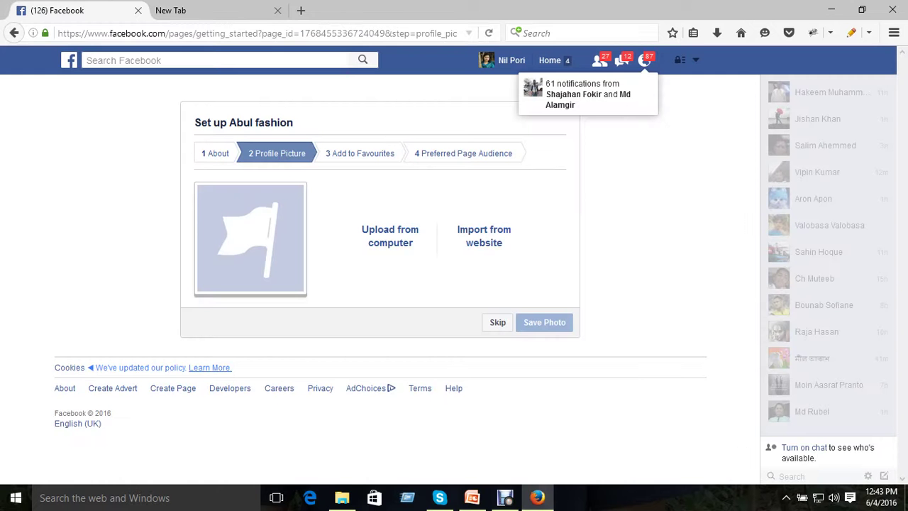
key("ctrl+Tab")
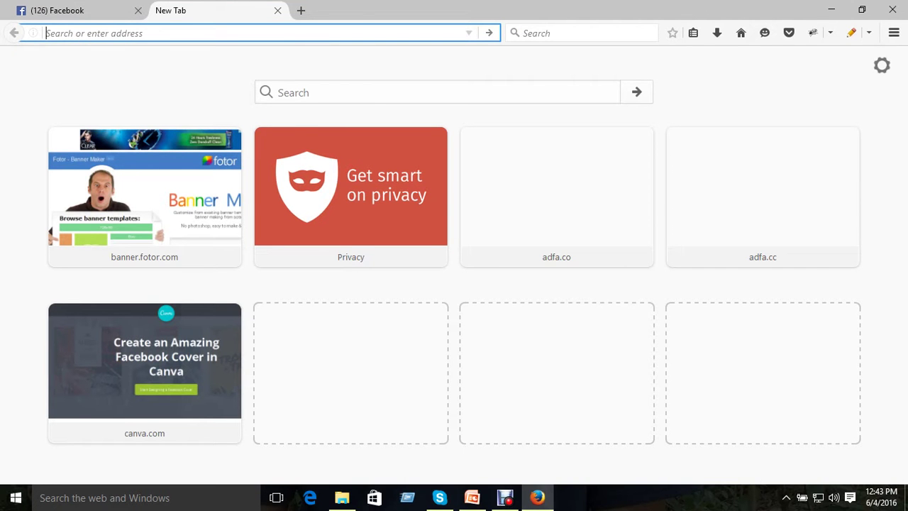
Step: Minimise Firefox, open Google Chrome and search Google for "logo crreator"
left_click(832, 10)
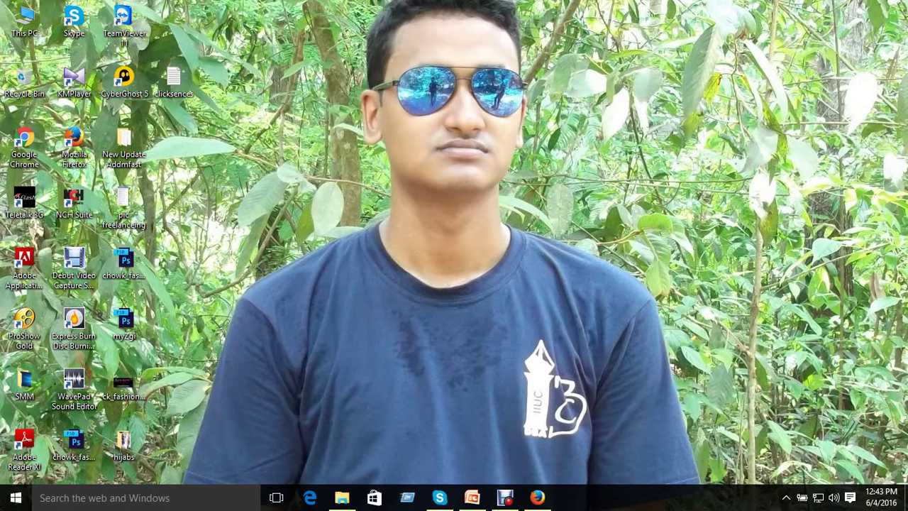
double_click(24, 142)
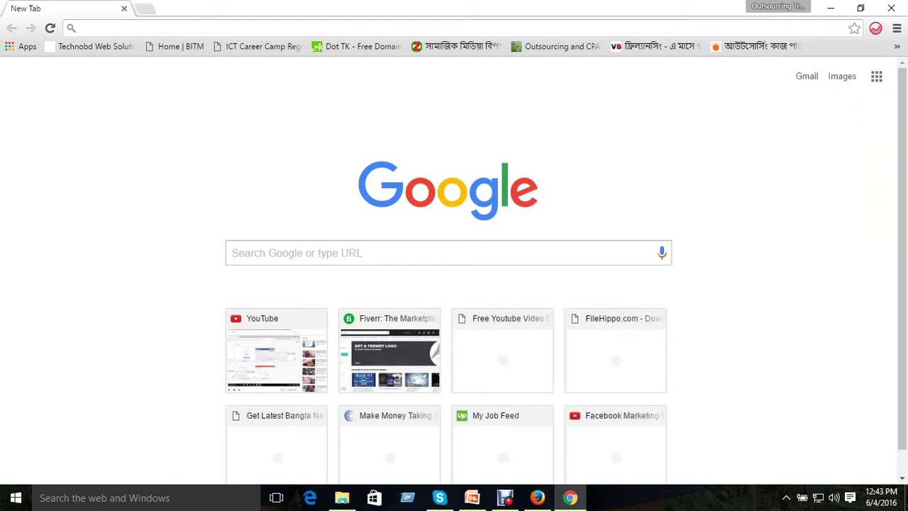
type("logob")
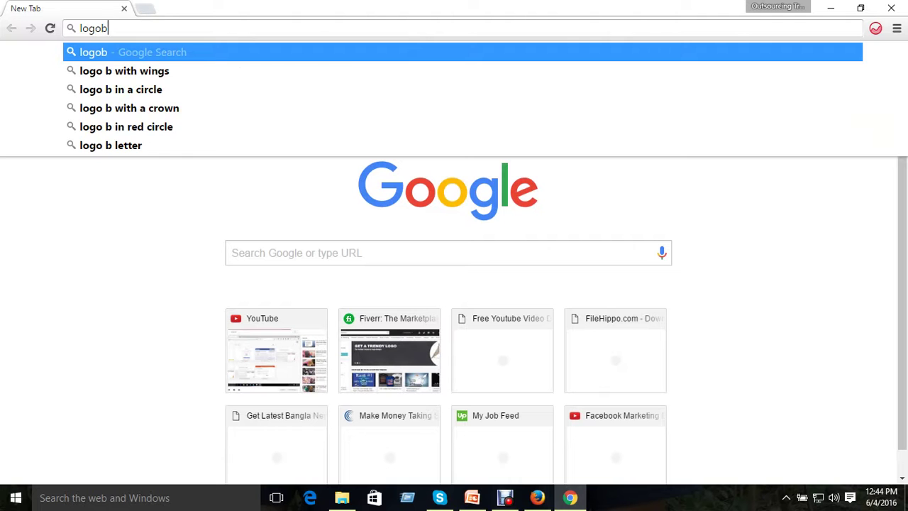
key("BackSpace")
type("cra")
key("BackSpace")
type("reator")
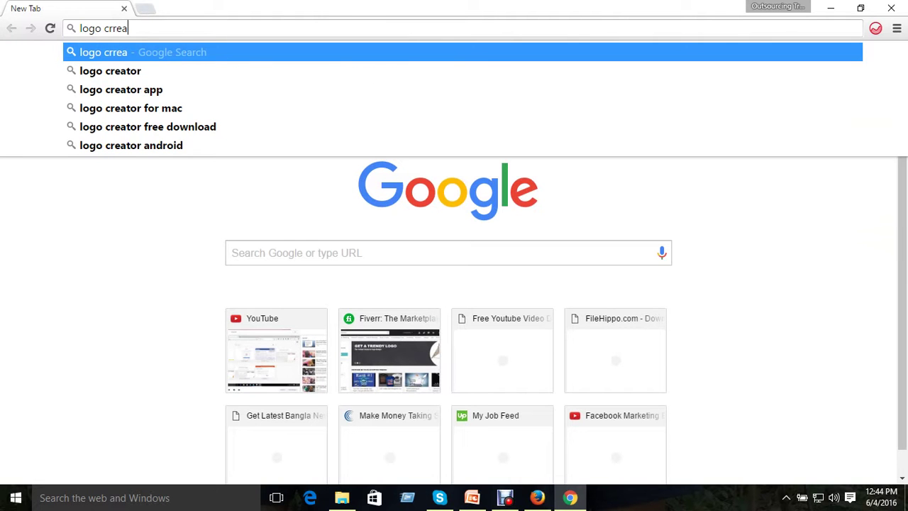
key("Return")
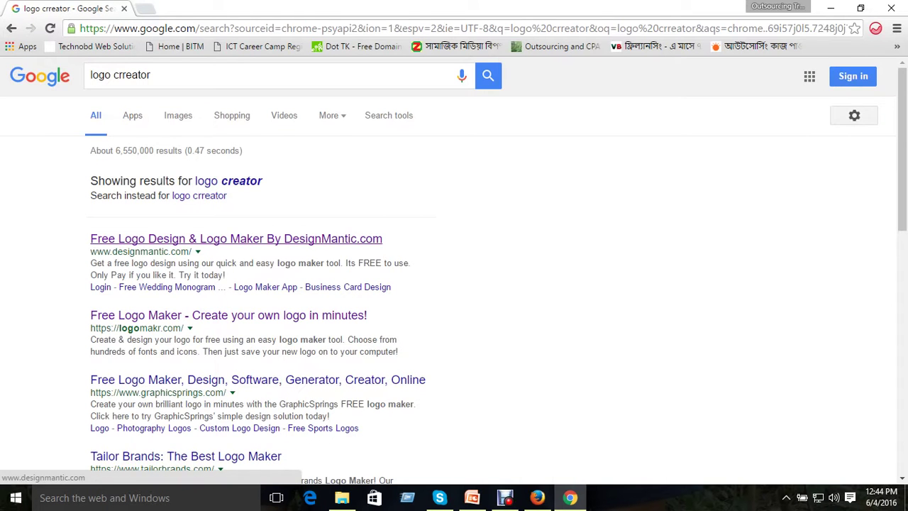
Step: Open the DesignMantic logo maker from the search results and enter "Abul Fashion" as the company name
left_click(234, 239)
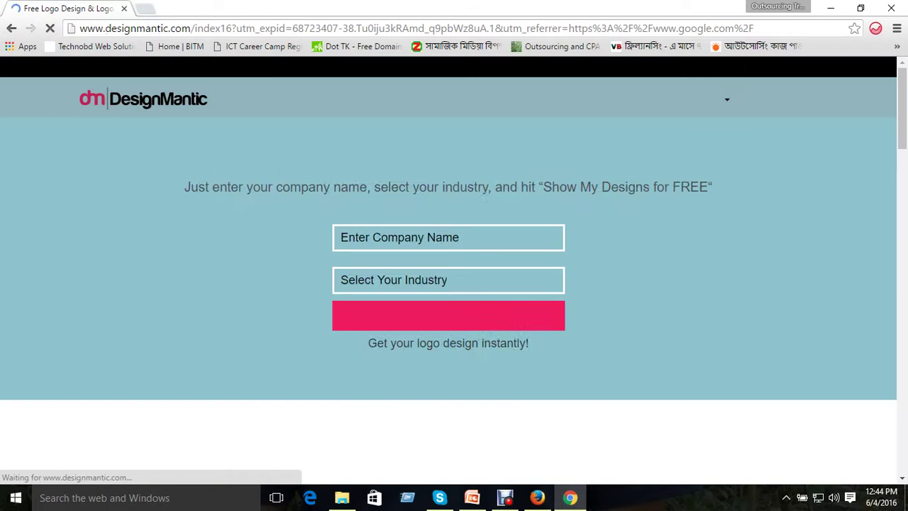
left_click(449, 238)
type("A")
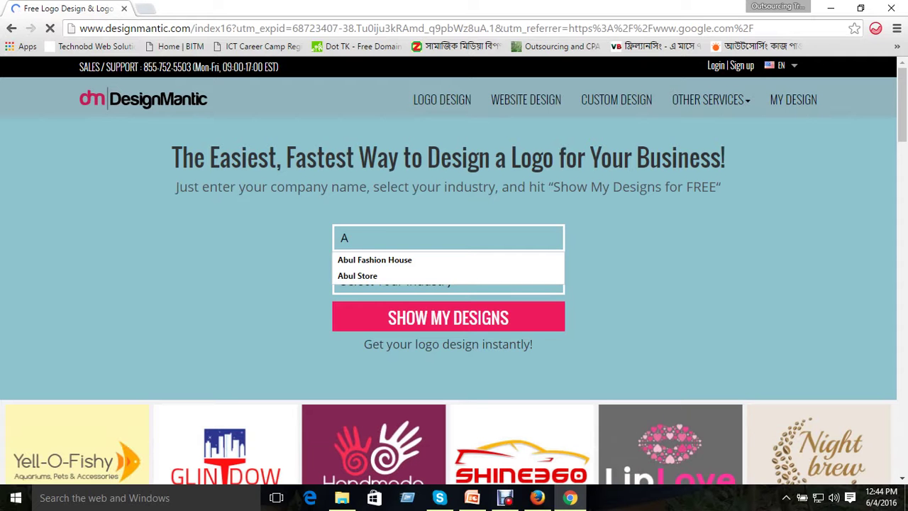
type("bul")
key("Down")
key("Return")
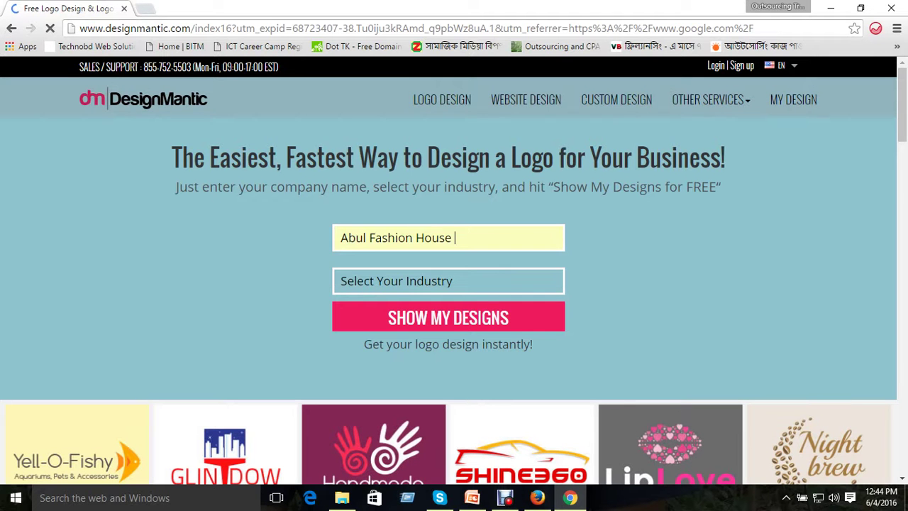
left_click_drag(456, 238, 416, 238)
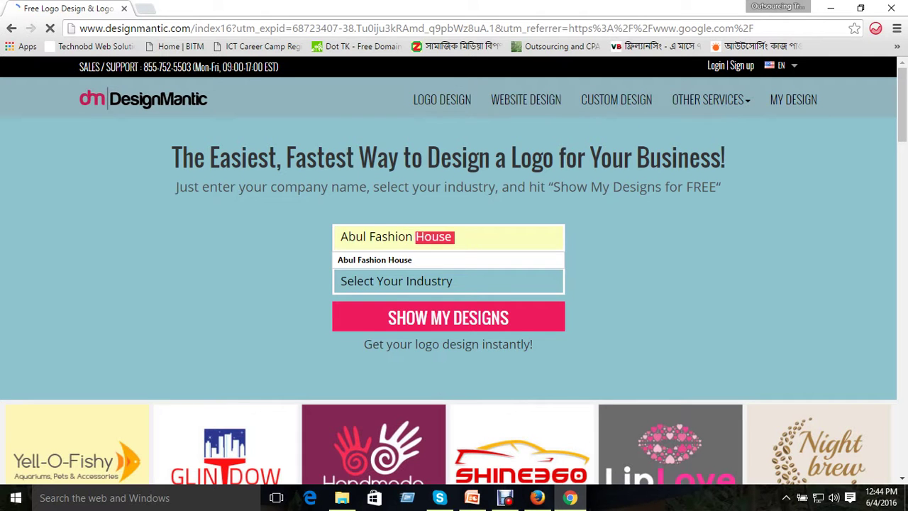
key("BackSpace")
key("BackSpace")
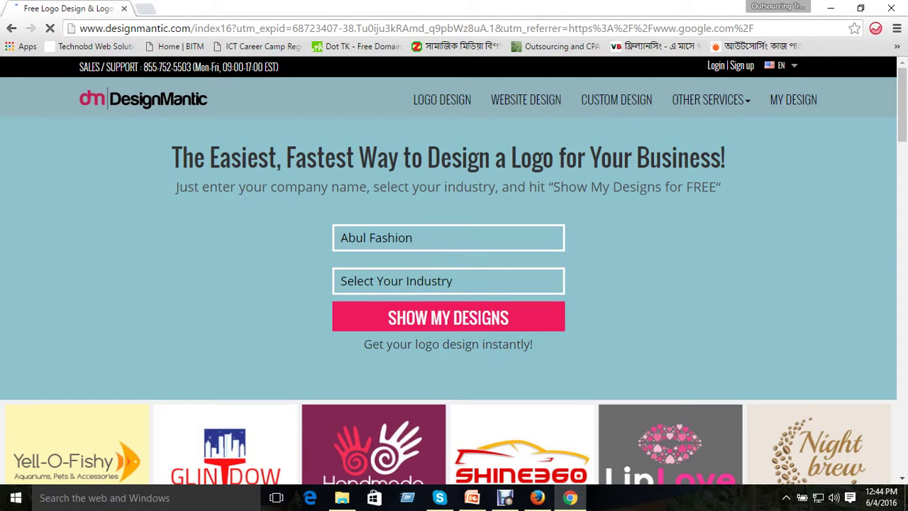
key("Return")
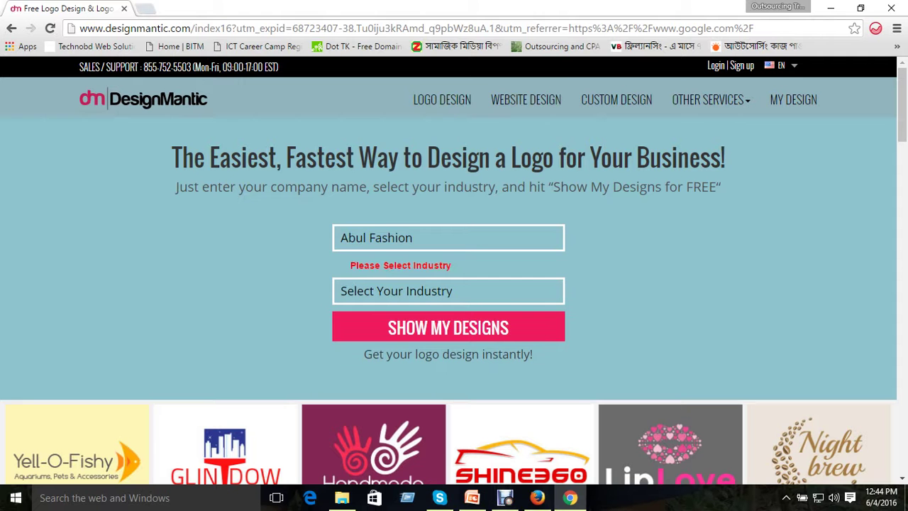
Step: Set the logo's industry to All
left_click(449, 291)
key("Down")
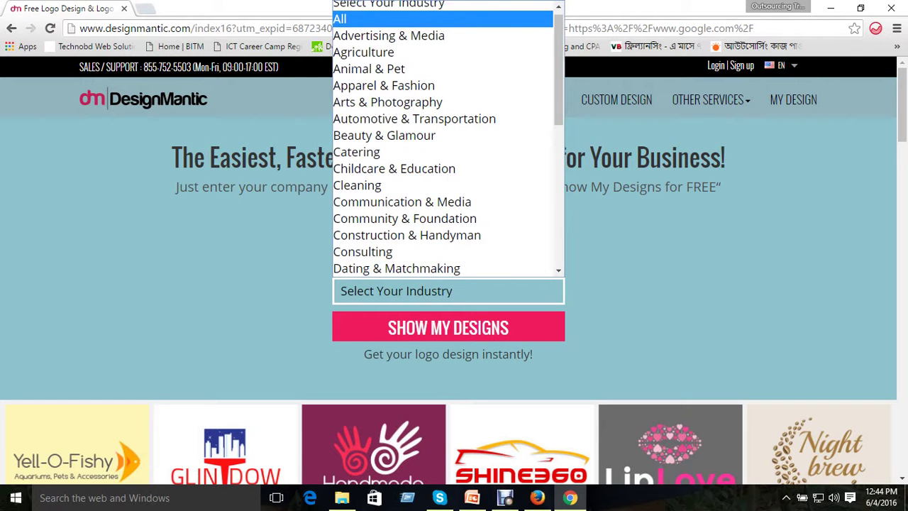
key("Return")
Step: Look through the available industry options, keep All selected and show the logo designs
key("alt+Down")
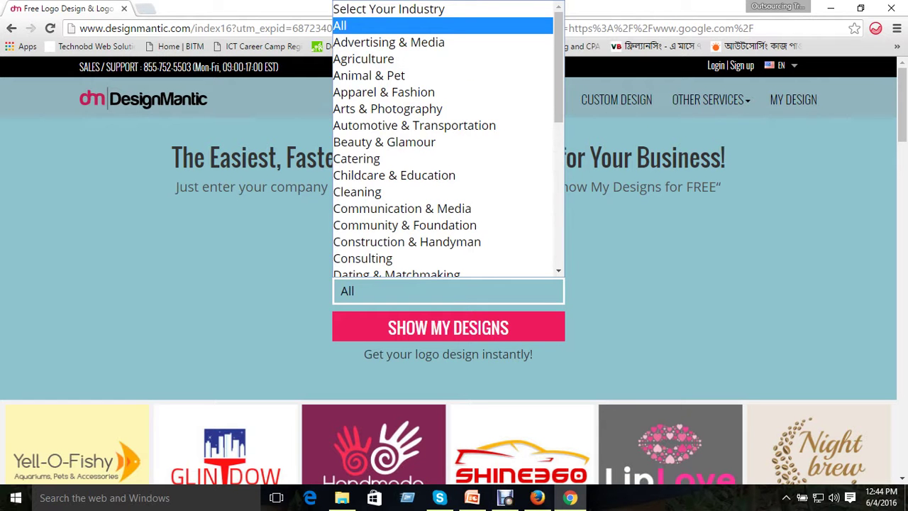
key("Down")
key("Down")
key("Down")
key("Down")
key("Down")
key("Down")
key("Down")
key("Down")
key("Down")
key("Down")
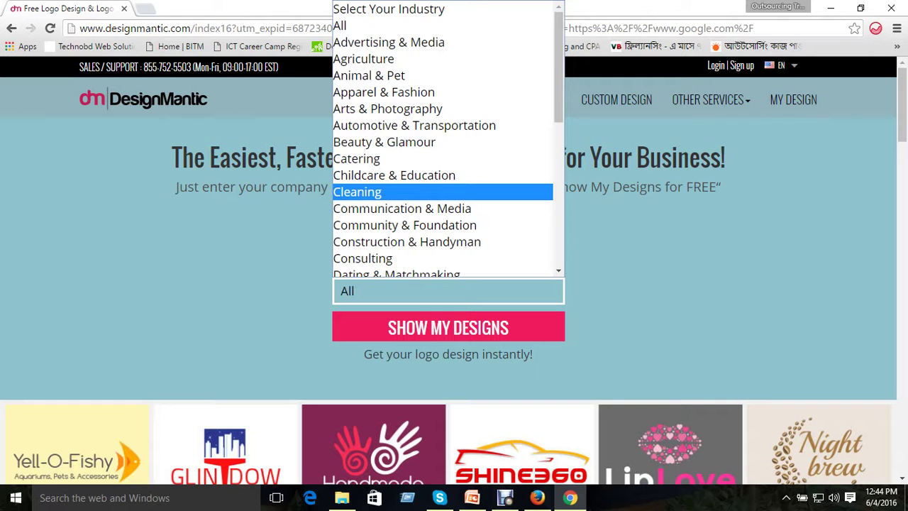
key("Down")
key("Down")
key("Down")
key("Down")
key("Down")
key("Down")
key("Down")
key("Down")
key("Up")
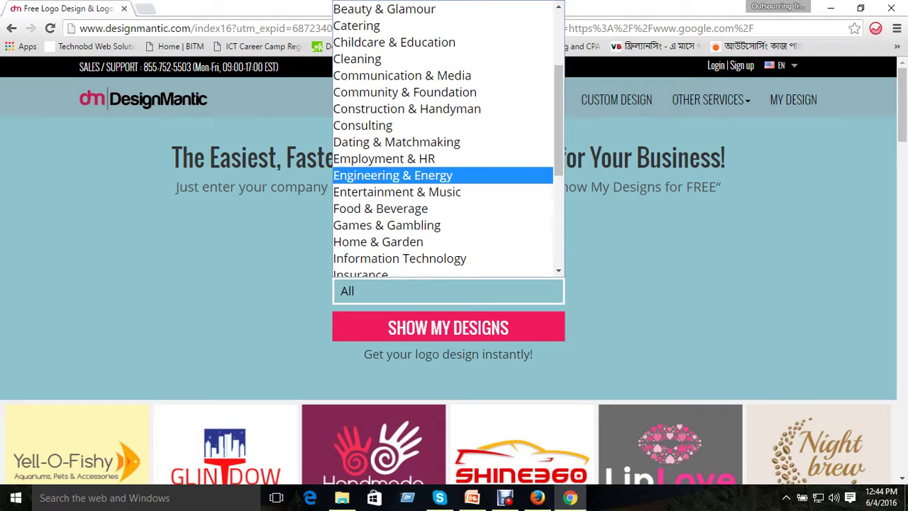
key("Down")
key("Down")
key("Down")
key("Down")
key("Down")
key("Down")
key("Down")
key("Down")
key("Down")
key("Down")
key("Down")
key("Down")
key("Down")
key("Down")
key("Down")
key("Down")
key("Down")
key("Down")
key("Down")
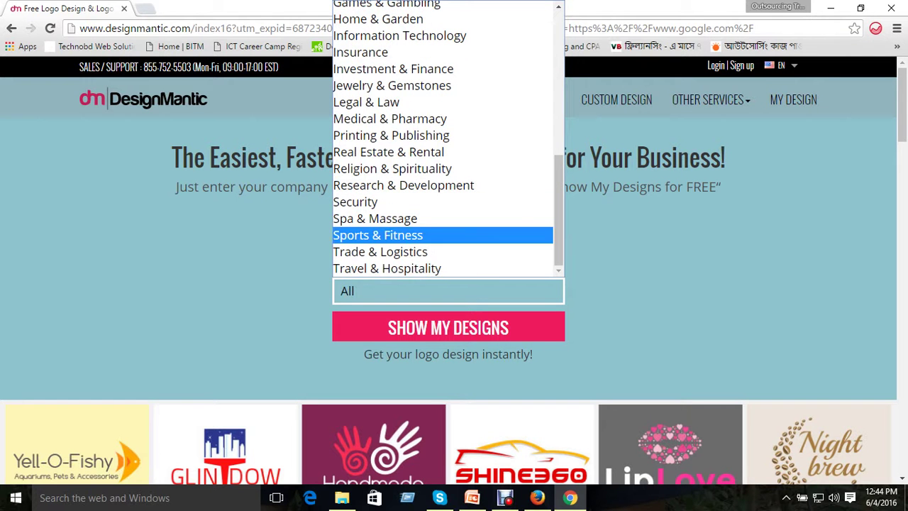
key("Up")
key("Up")
key("Up")
key("Up")
key("Up")
key("Up")
key("Up")
key("Up")
key("Up")
key("Up")
key("Up")
key("Up")
key("Up")
key("Up")
key("Up")
key("Up")
key("Up")
key("Up")
key("Up")
key("Up")
key("Up")
key("Up")
key("Up")
key("Up")
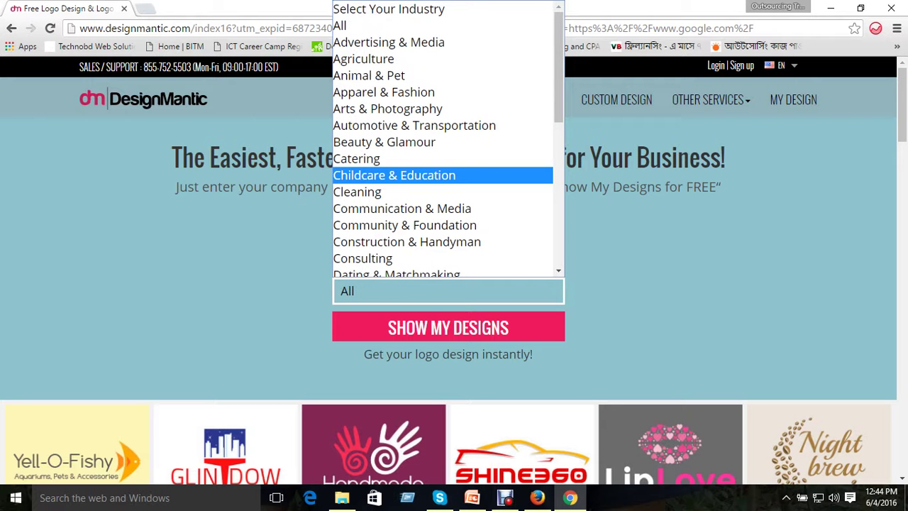
key("Up")
key("Up")
key("Up")
key("Up")
key("Up")
key("Up")
key("Up")
key("Up")
key("Up")
key("Return")
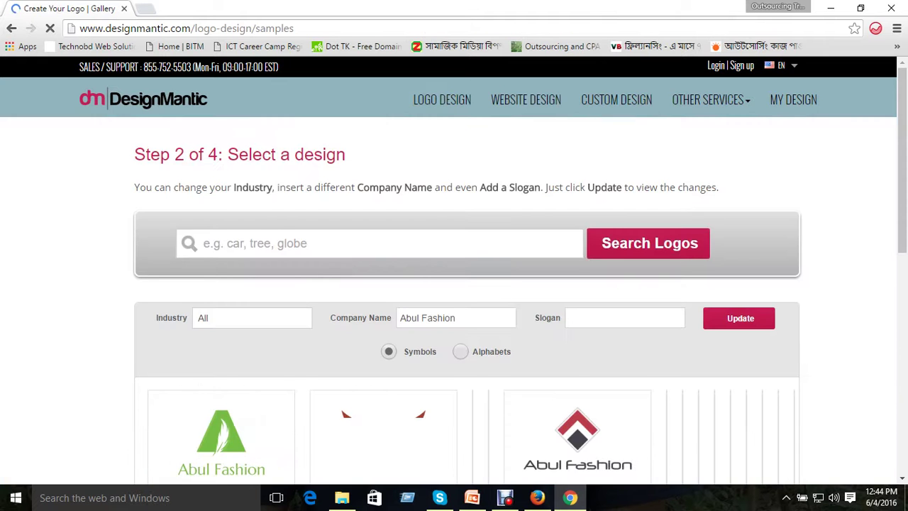
Step: Browse the Abul Fashion logo designs on the first and second gallery pages
scroll(383, 178, "down", 6)
scroll(419, 196, "down", 1)
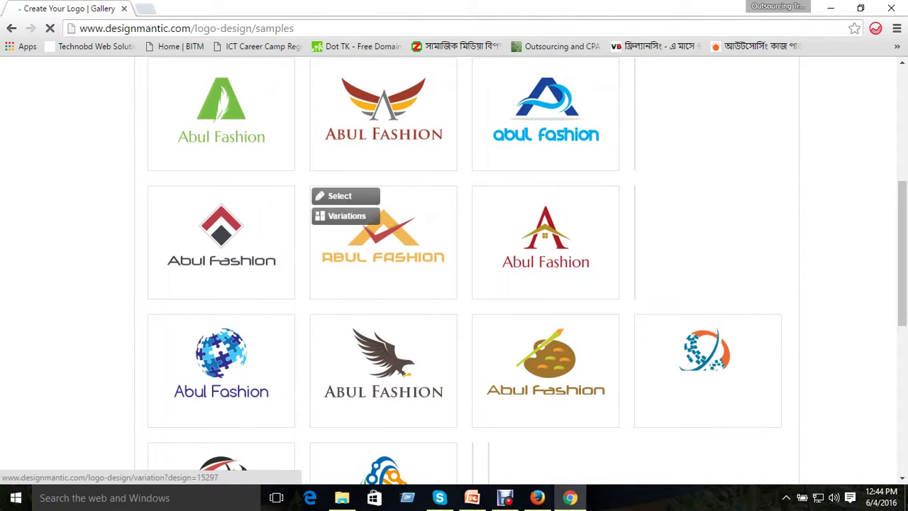
scroll(454, 270, "down", 4)
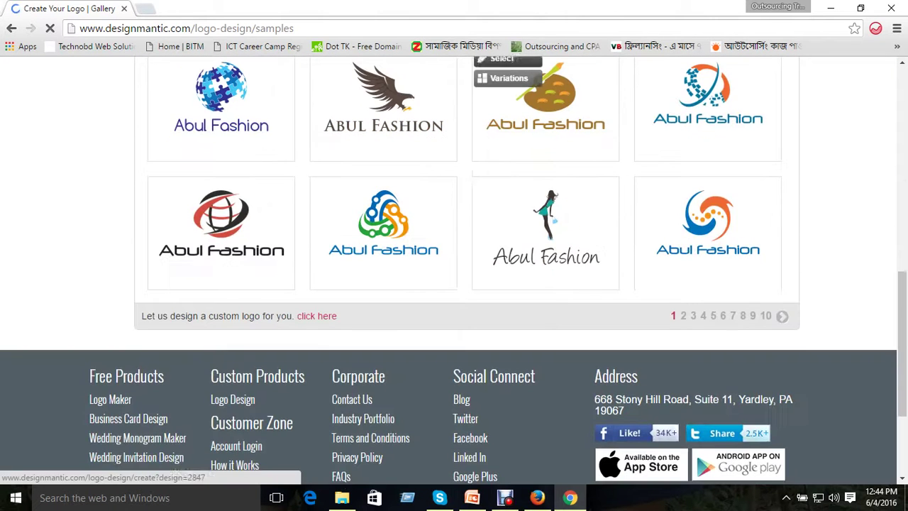
left_click(684, 316)
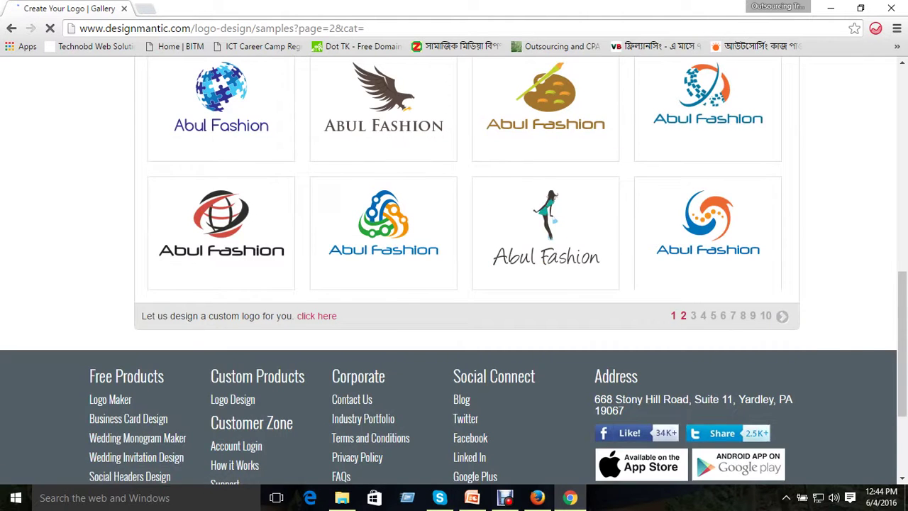
scroll(454, 284, "down", 2)
scroll(546, 312, "down", 2)
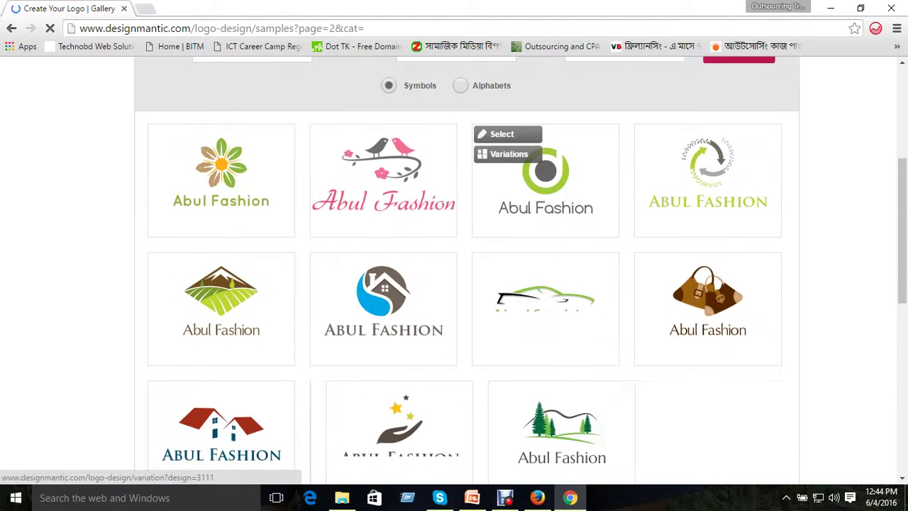